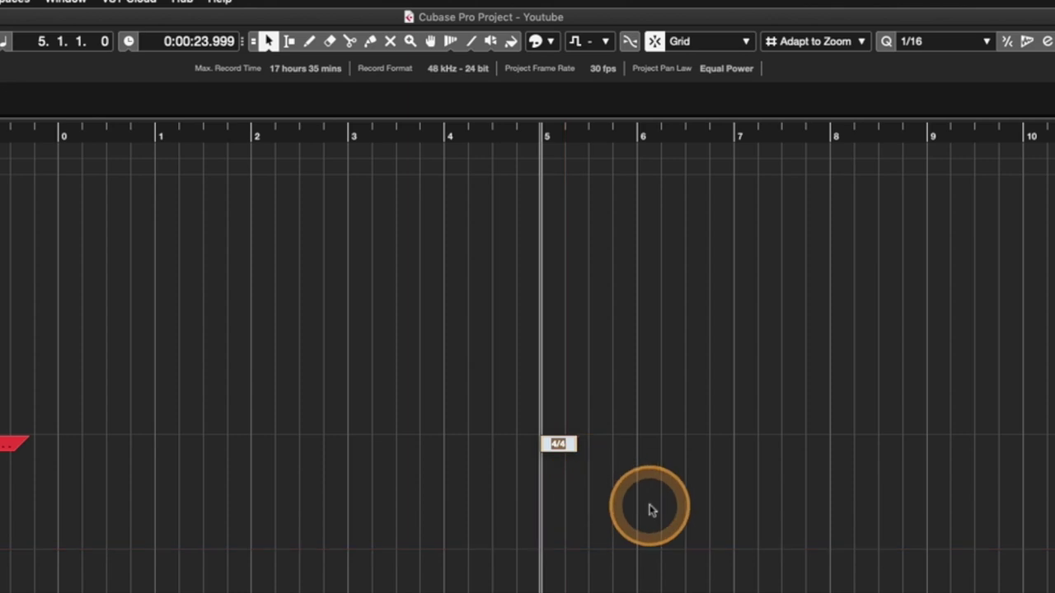
Step: Set the time signature event at bar 5 to 6/8, undoing and redoing the change once to compare
click(558, 444)
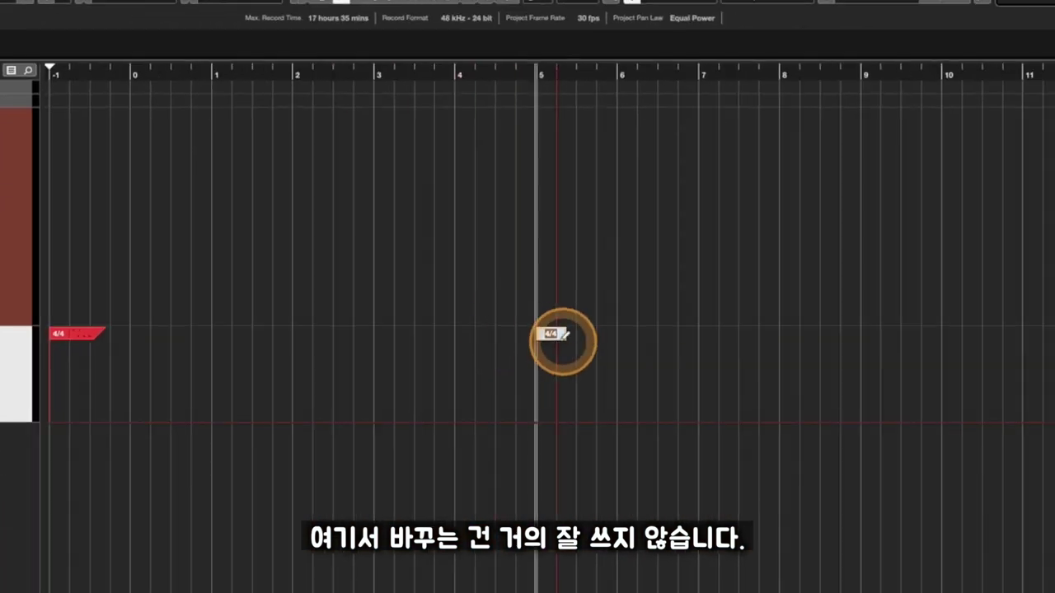
click(564, 335)
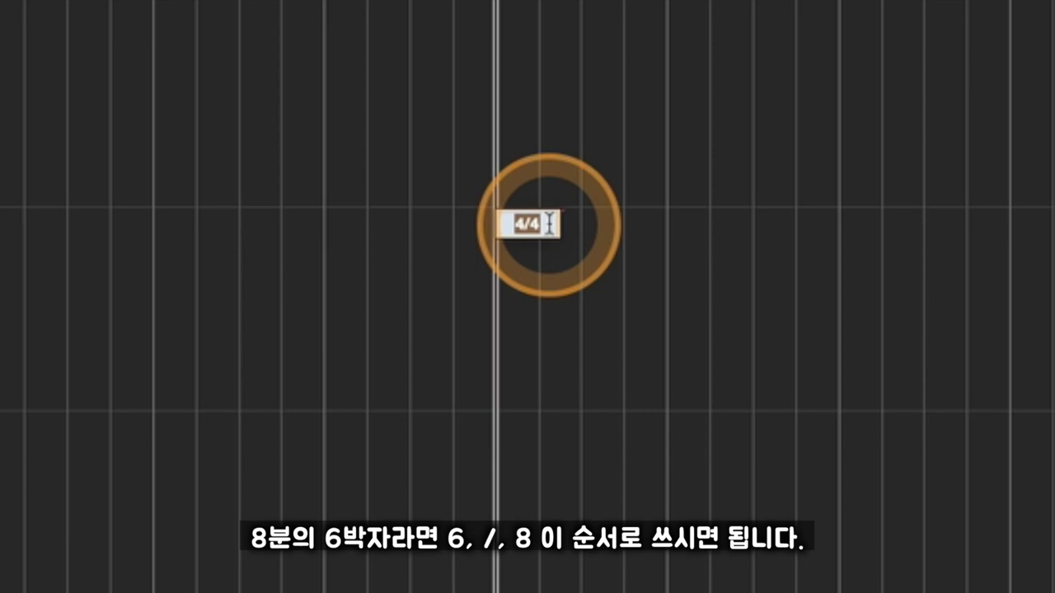
text(6/8)
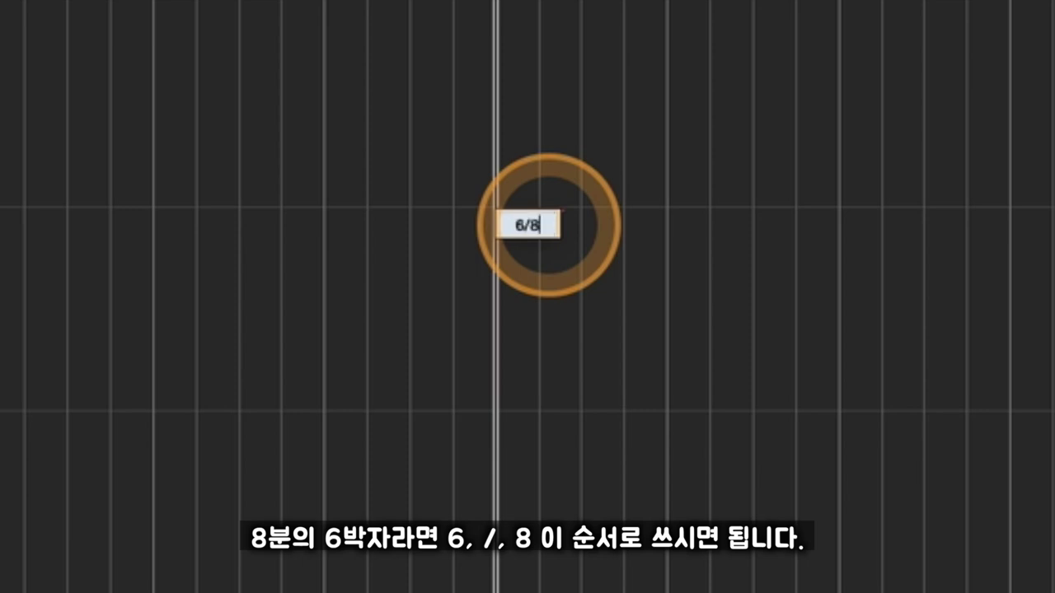
key(Return)
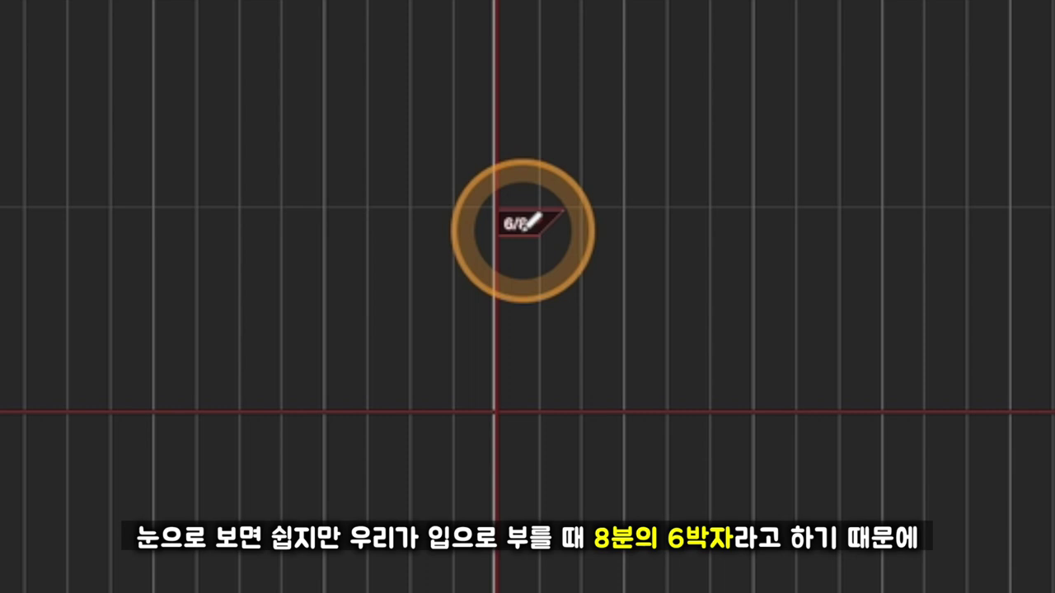
key(ctrl+z)
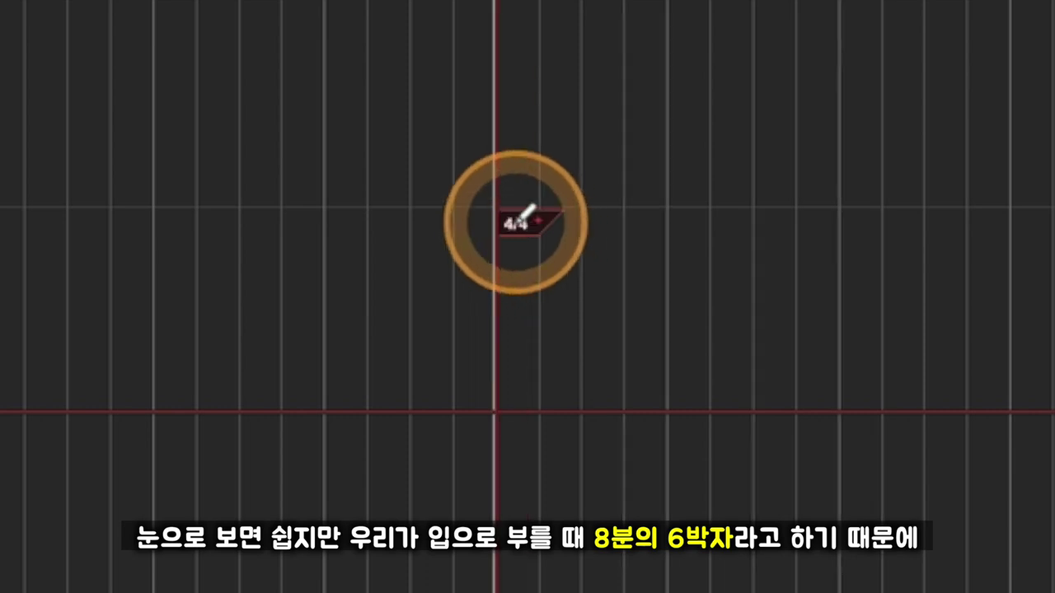
key(ctrl+y)
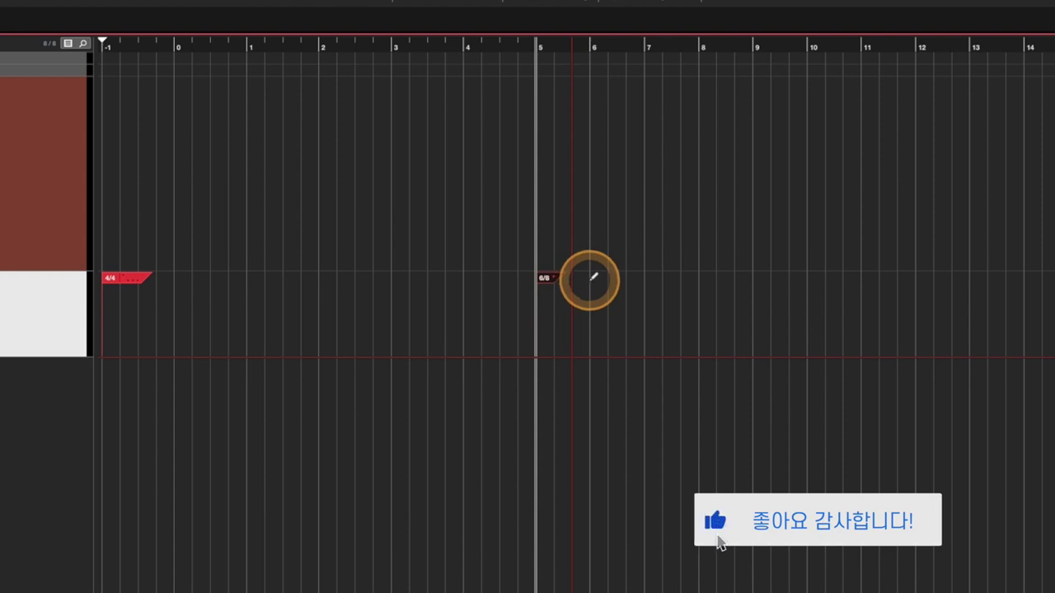
Step: Insert a 4/4 time signature event at bar 7, ending the 6/8 passage
click(544, 277)
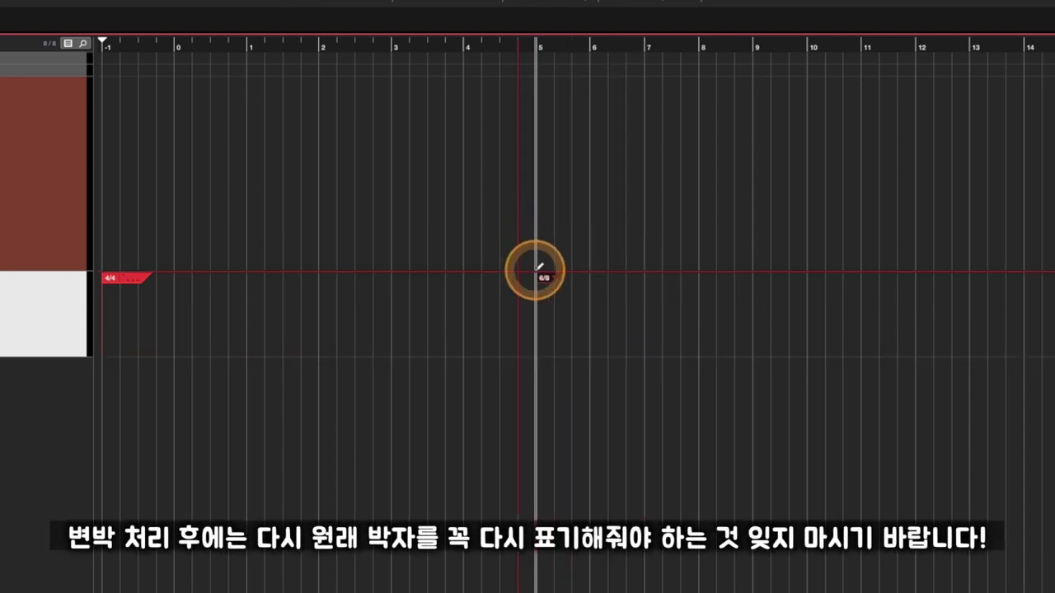
click(650, 275)
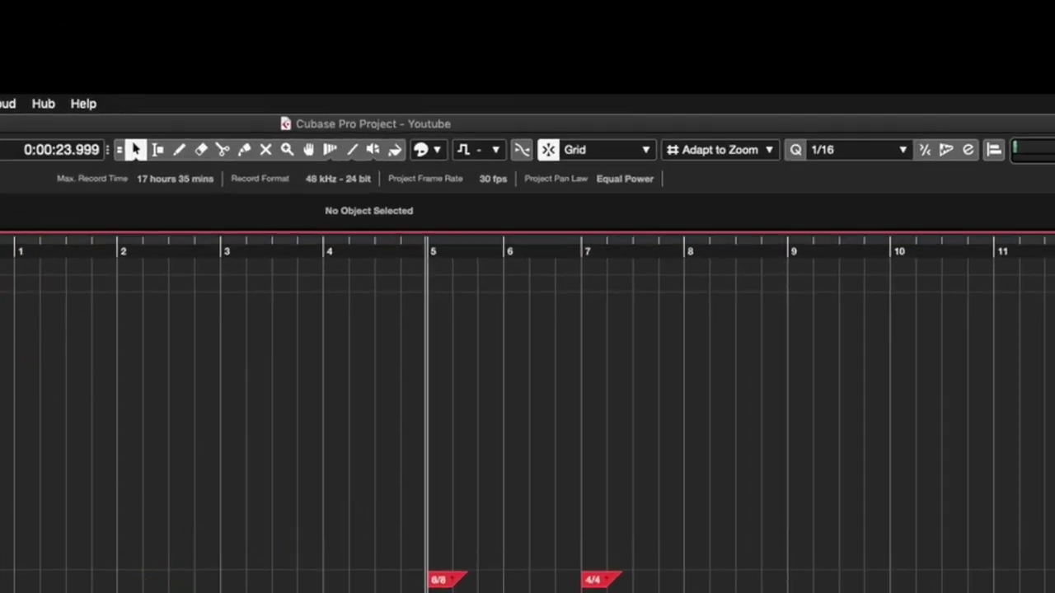
Step: Create a MIDI part on the STR track, view its bar grid around the signature changes in the Key Editor, and close the editor
drag(301, 251, 474, 297)
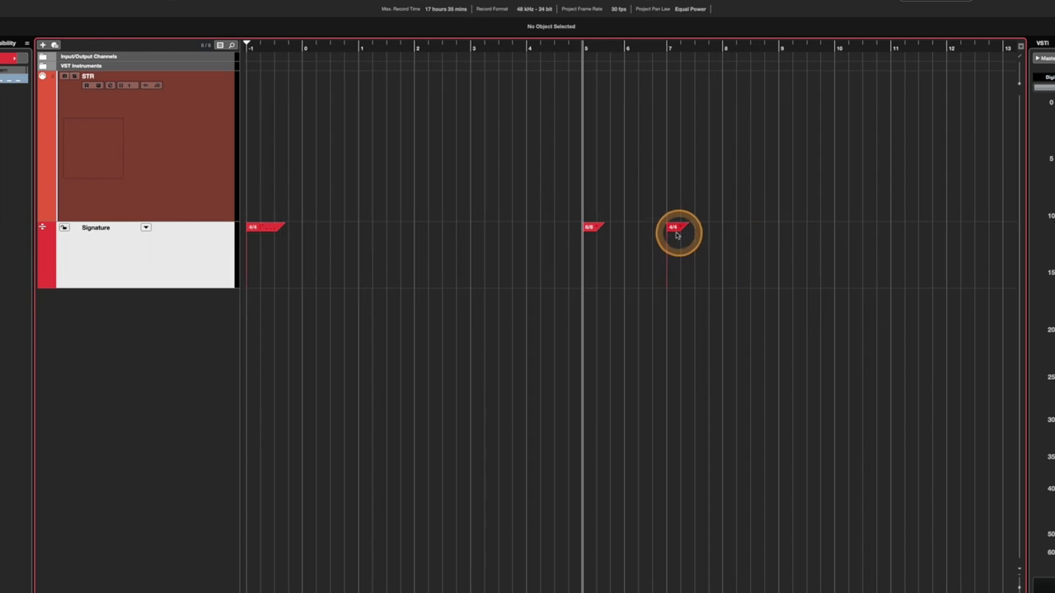
key(g)
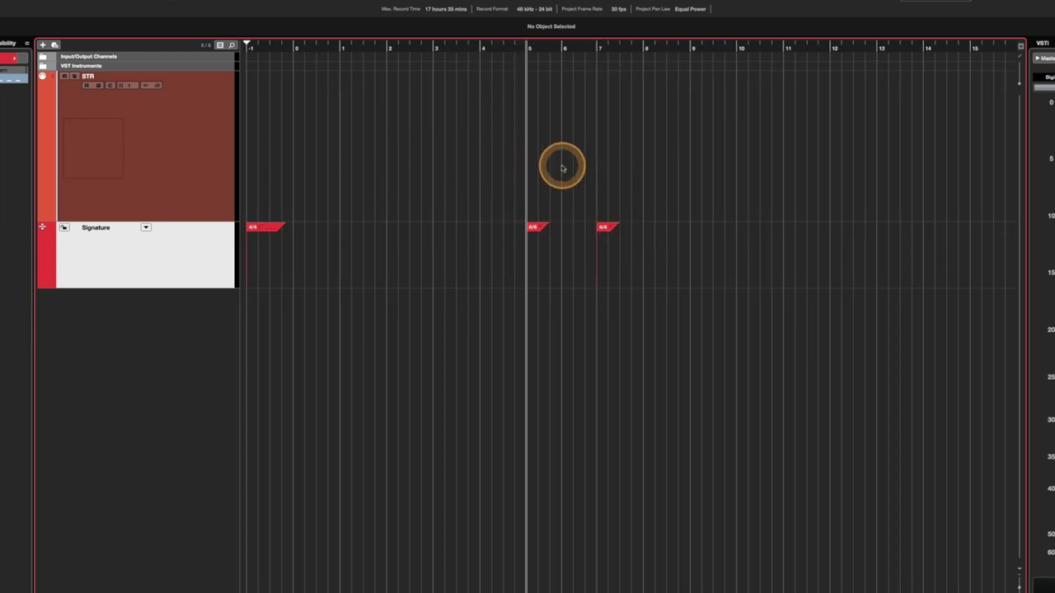
double_click(407, 157)
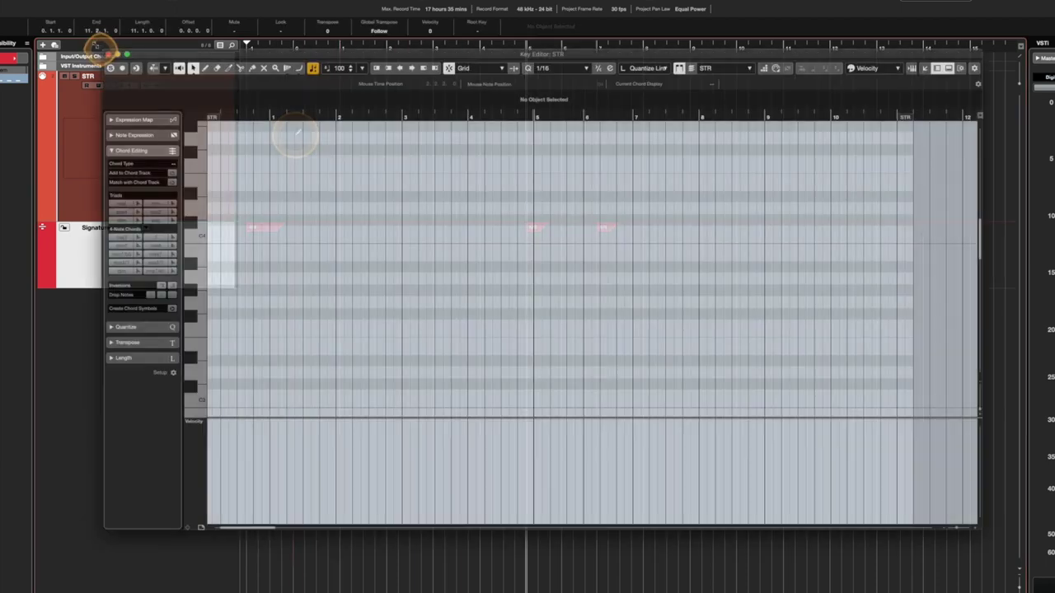
scroll(551, 155, up, 3)
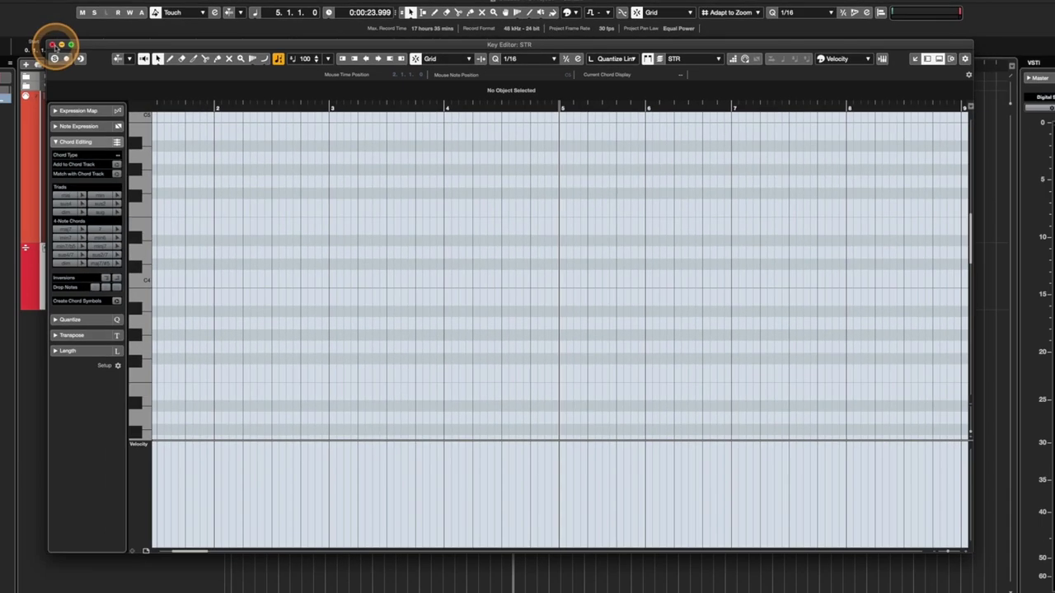
click(52, 43)
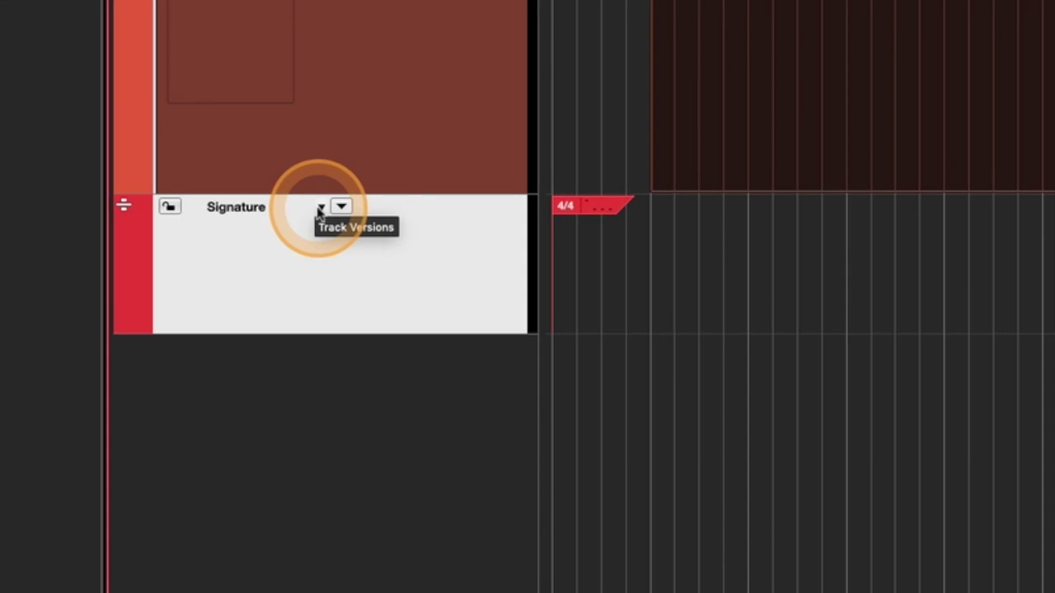
Step: Create a new version of the Signature track and switch between v1 and v2, finishing on v1
click(120, 249)
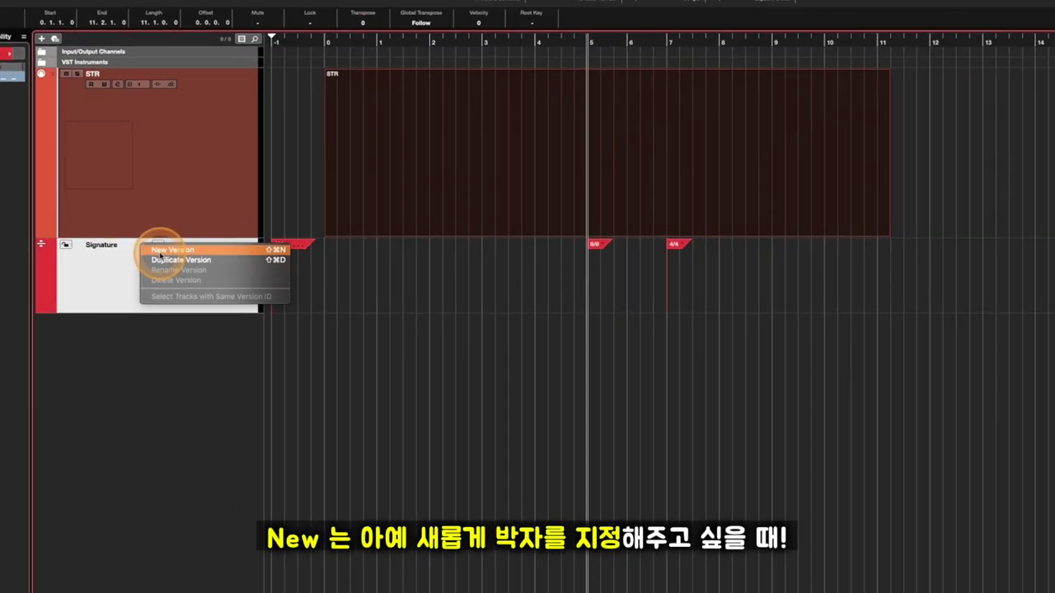
click(161, 250)
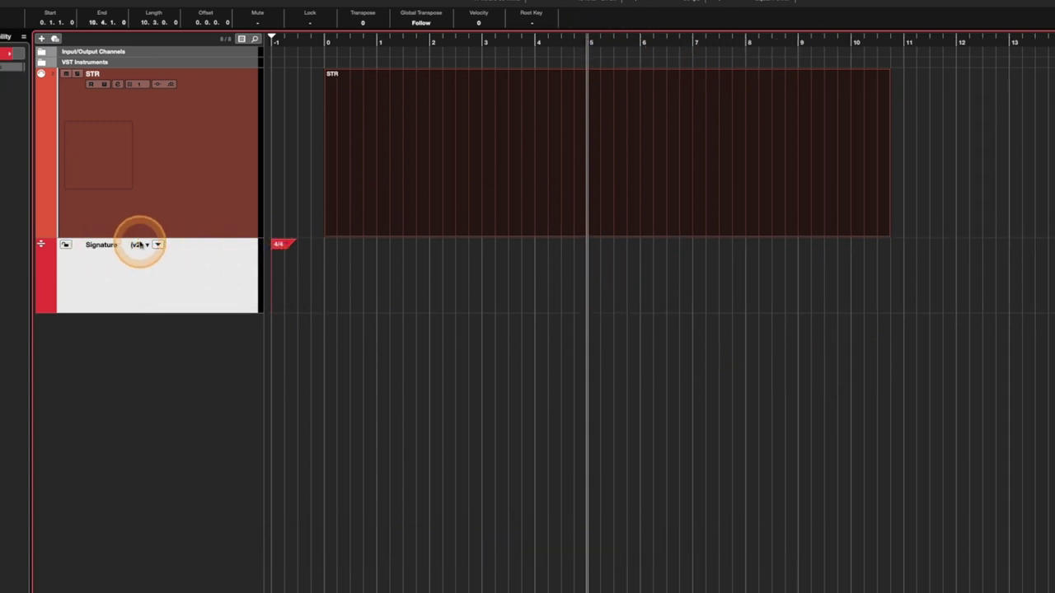
click(146, 245)
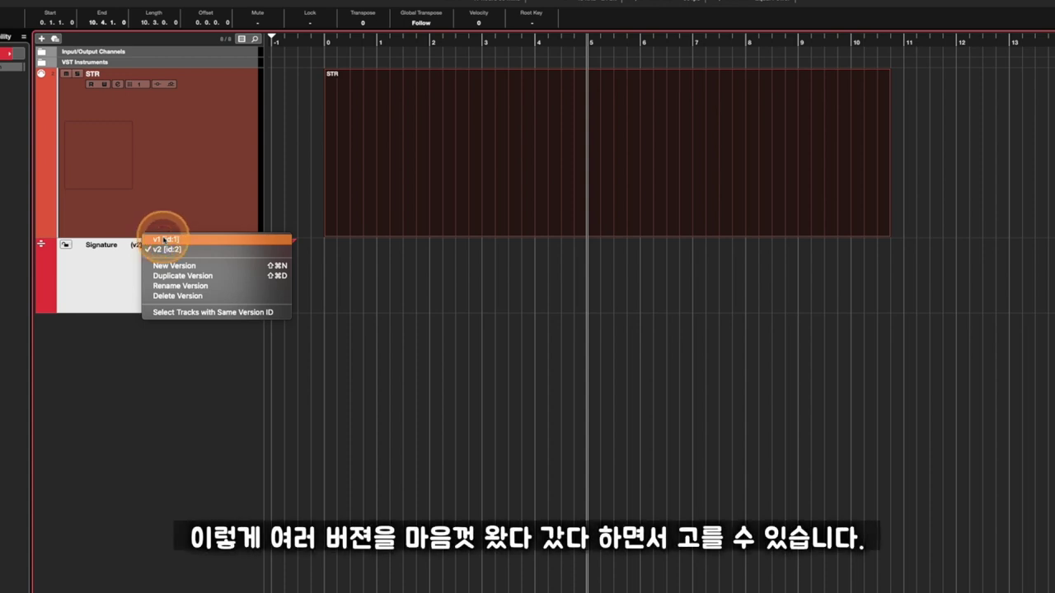
click(150, 237)
click(151, 246)
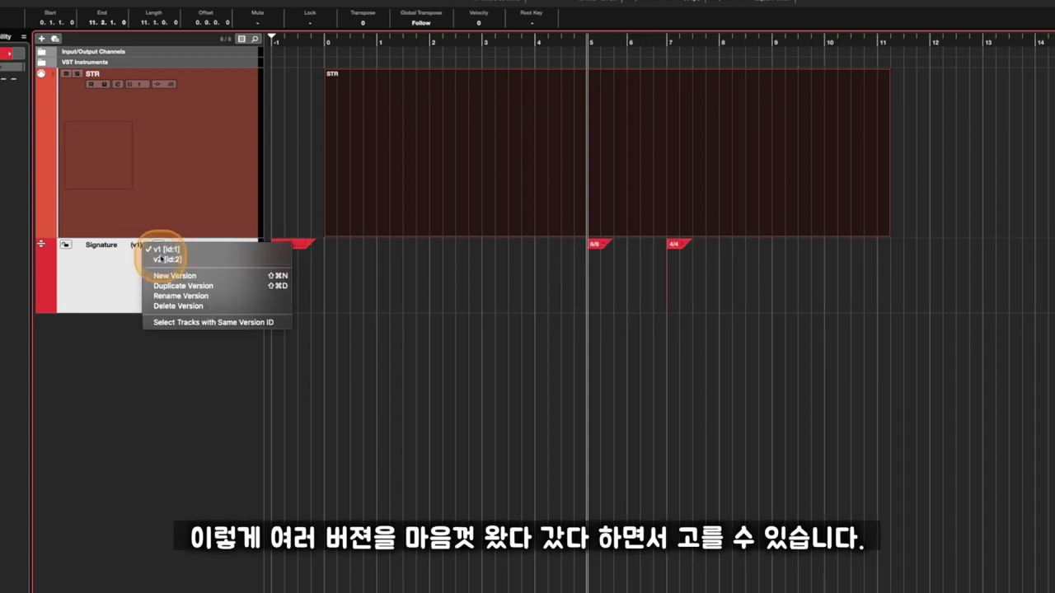
click(163, 251)
click(145, 246)
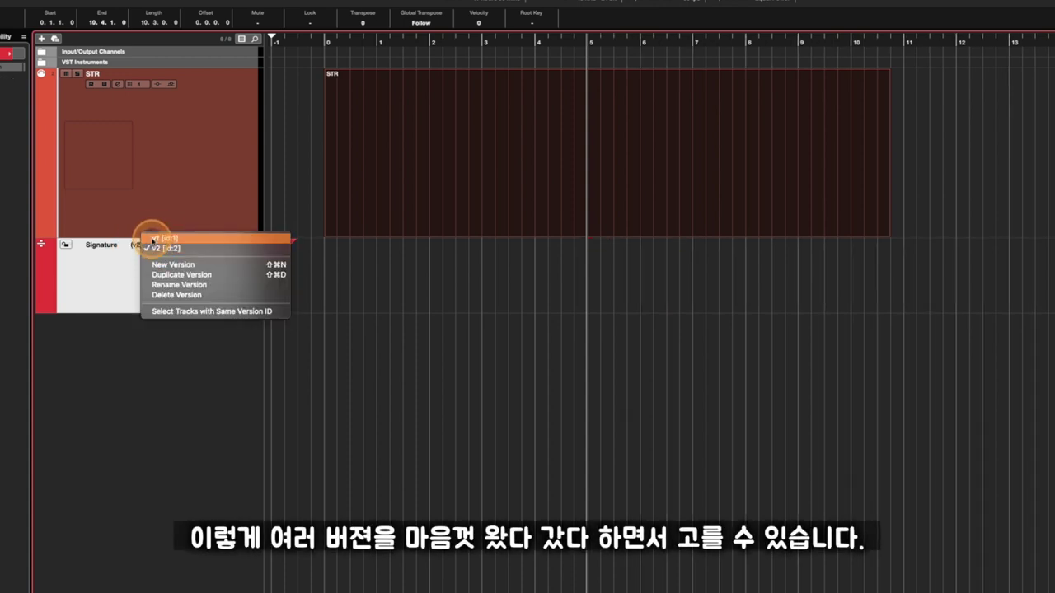
click(151, 237)
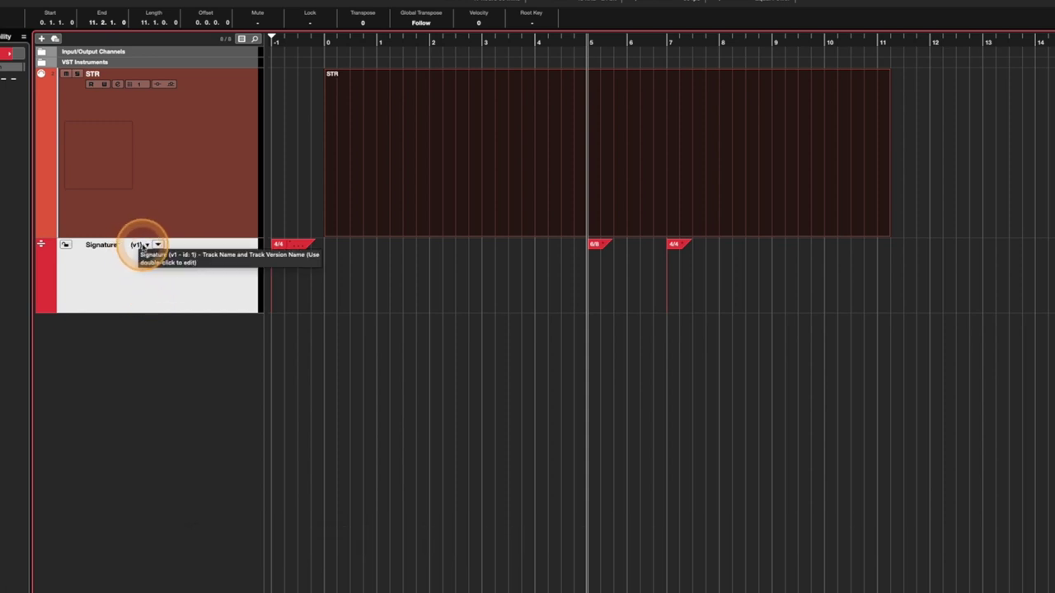
click(307, 246)
click(594, 245)
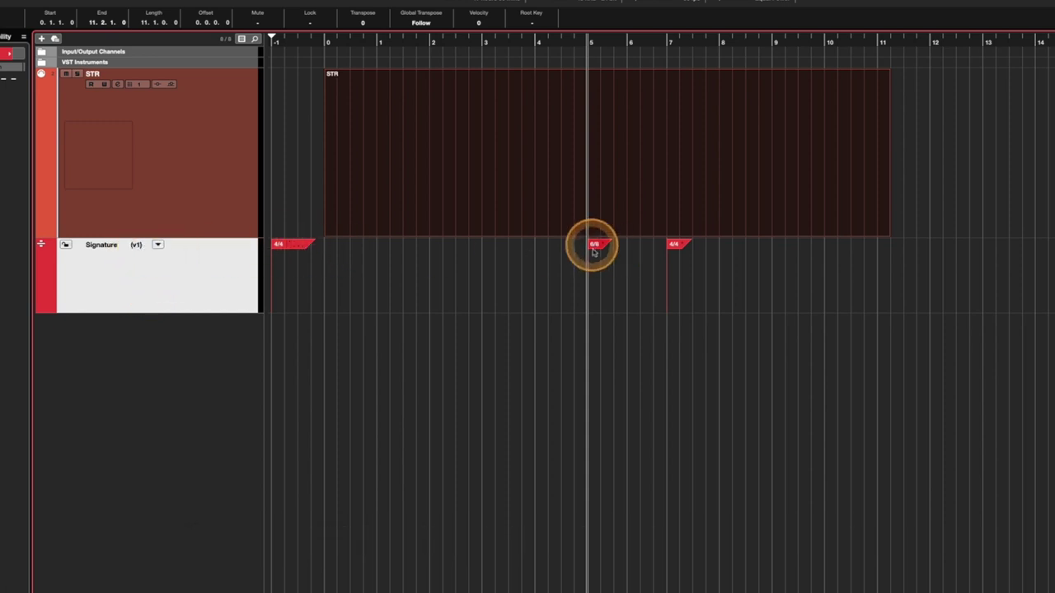
click(682, 245)
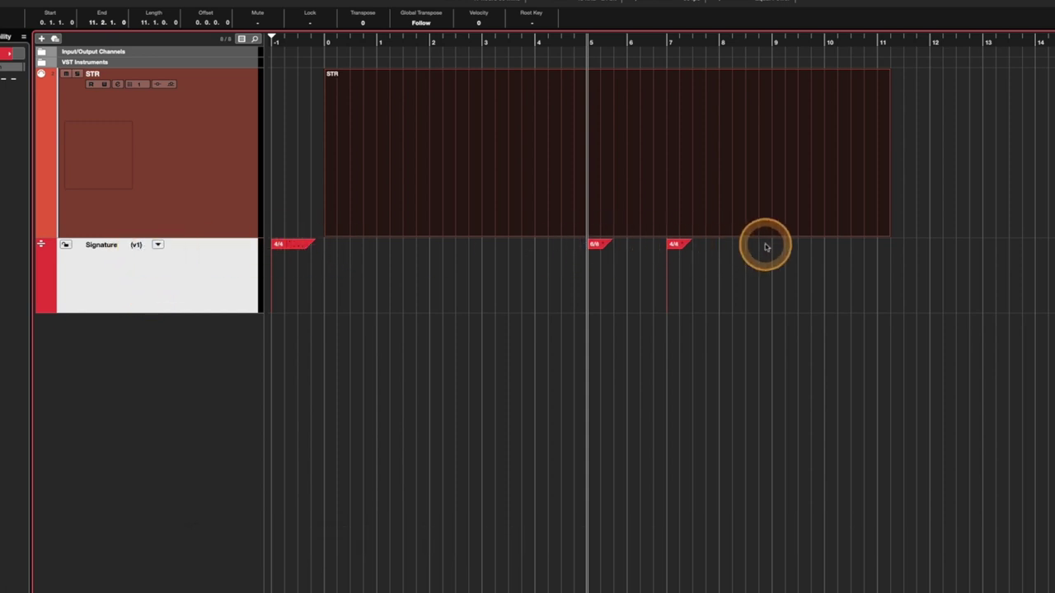
click(565, 236)
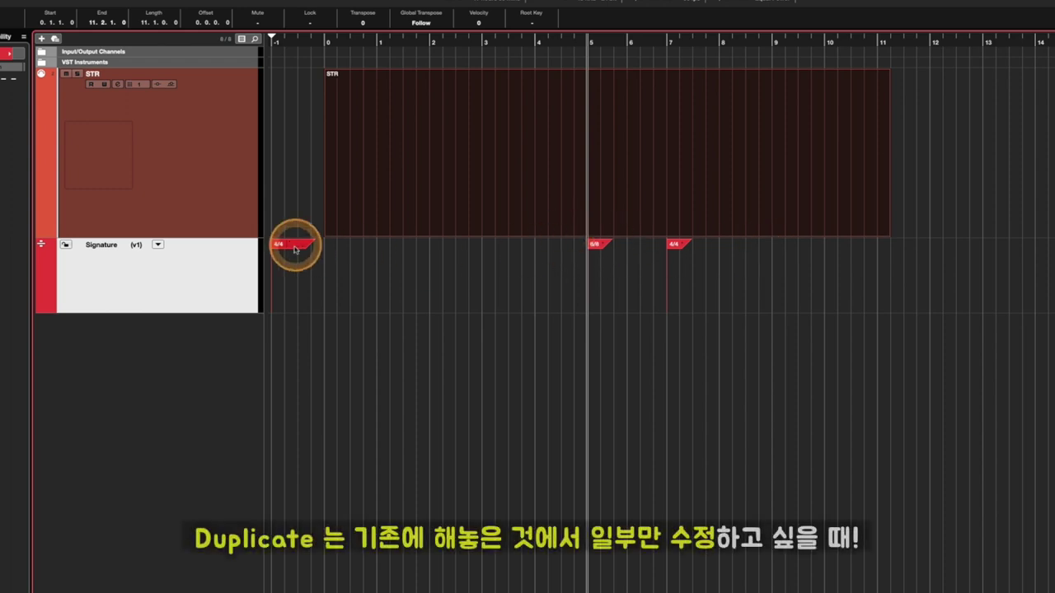
click(705, 299)
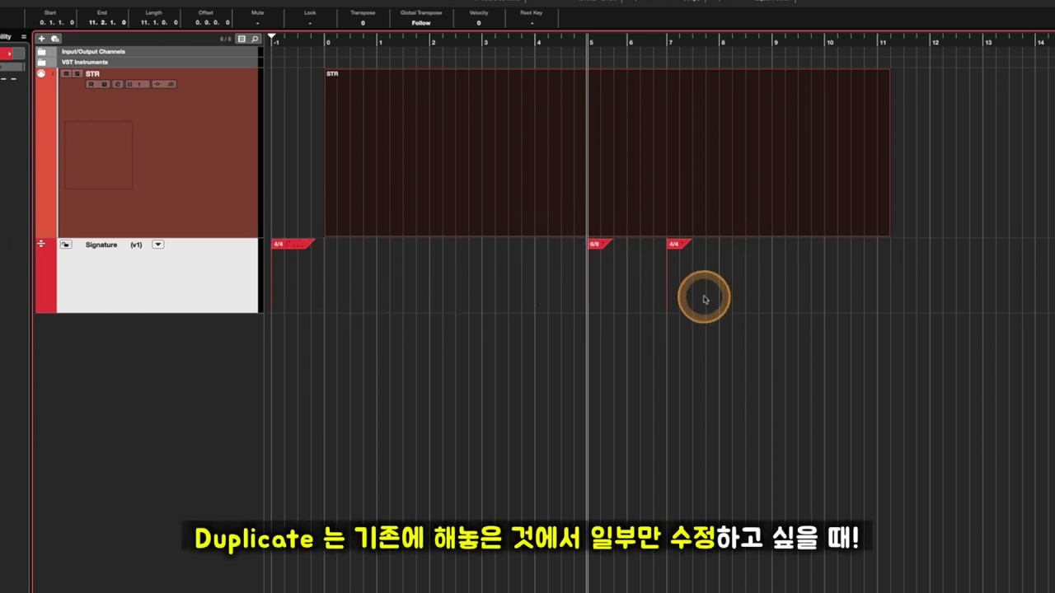
Step: Duplicate version v1 of the Signature track and check the list of versions
click(147, 245)
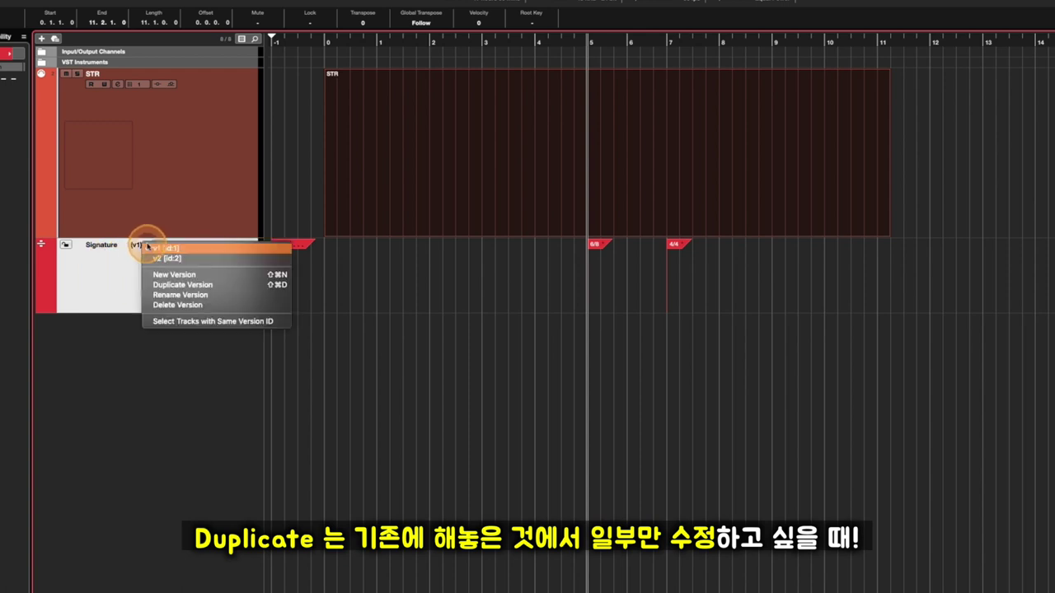
click(183, 286)
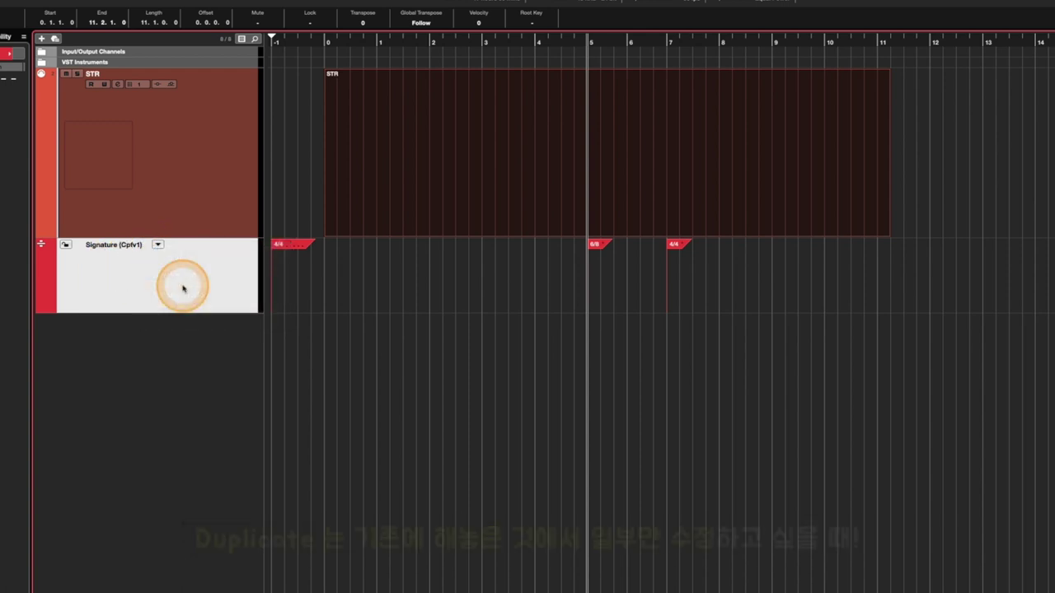
click(128, 247)
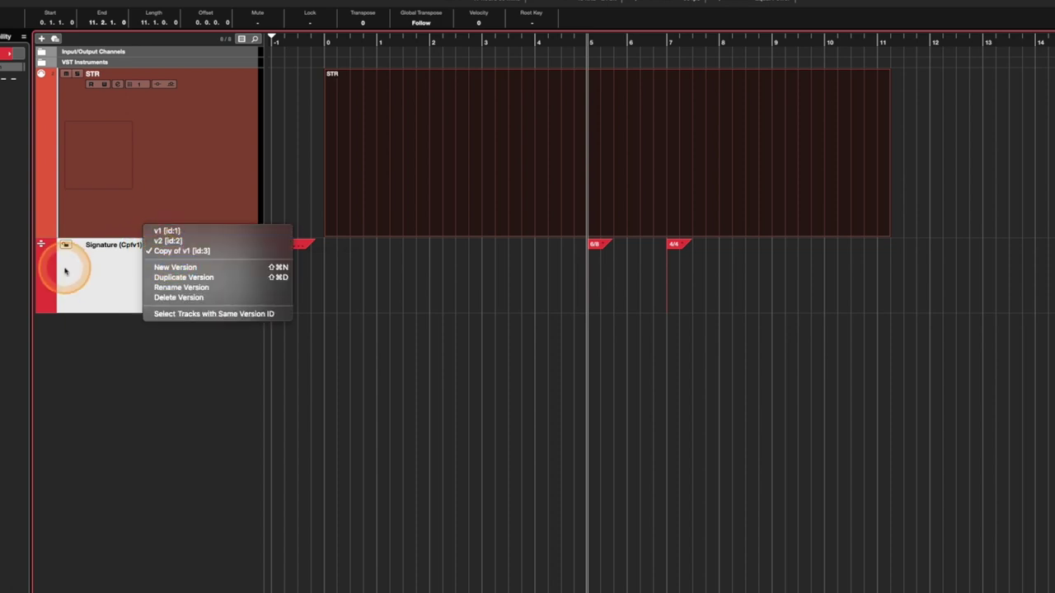
click(719, 264)
Step: In the duplicated version, delete the 4/4 event at bar 7 and insert a 4/4 event at bar 10
drag(721, 256, 653, 246)
key(Delete)
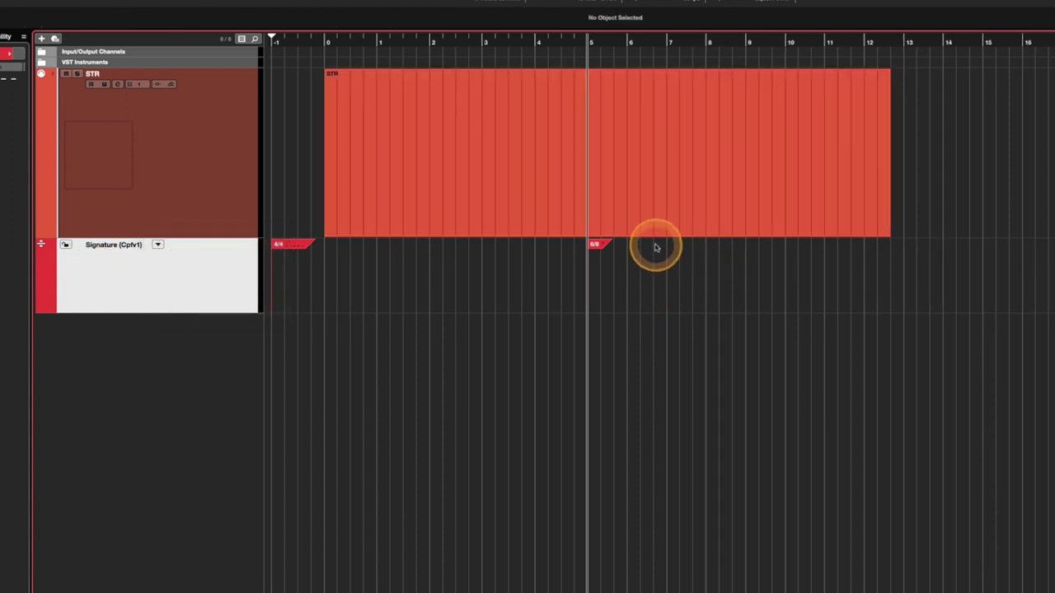
click(793, 247)
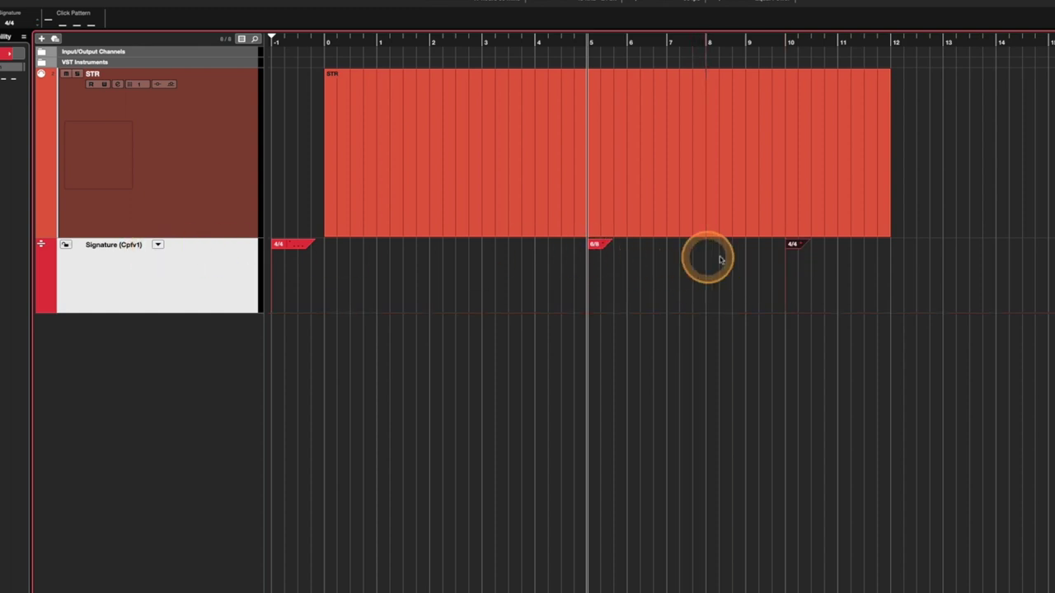
Step: Compare v1 with Copy of v1 on the Signature track, finish on the copy, and view the version rename and delete options
click(147, 246)
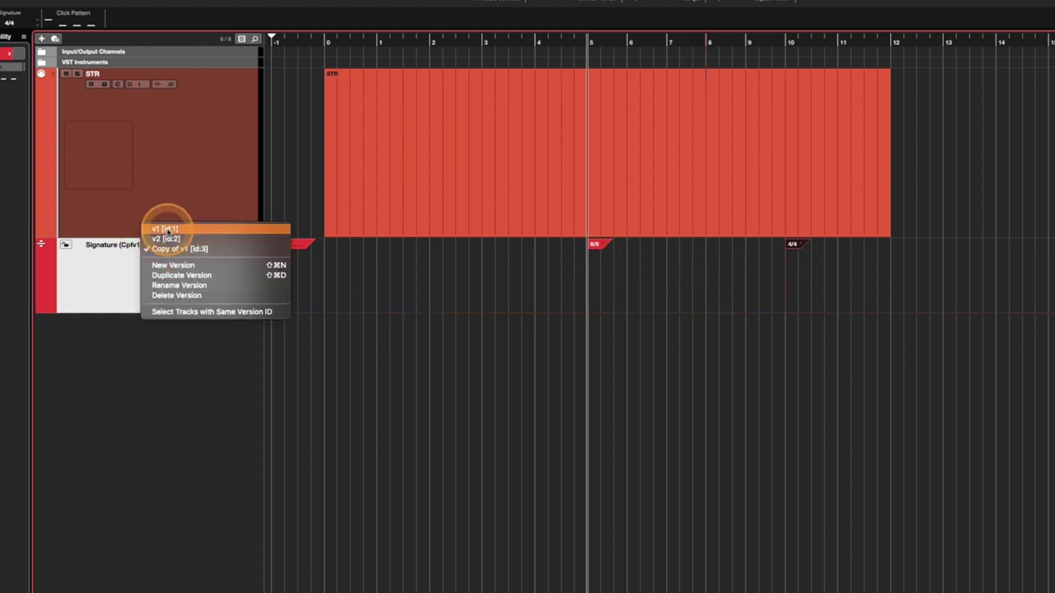
click(166, 228)
click(153, 244)
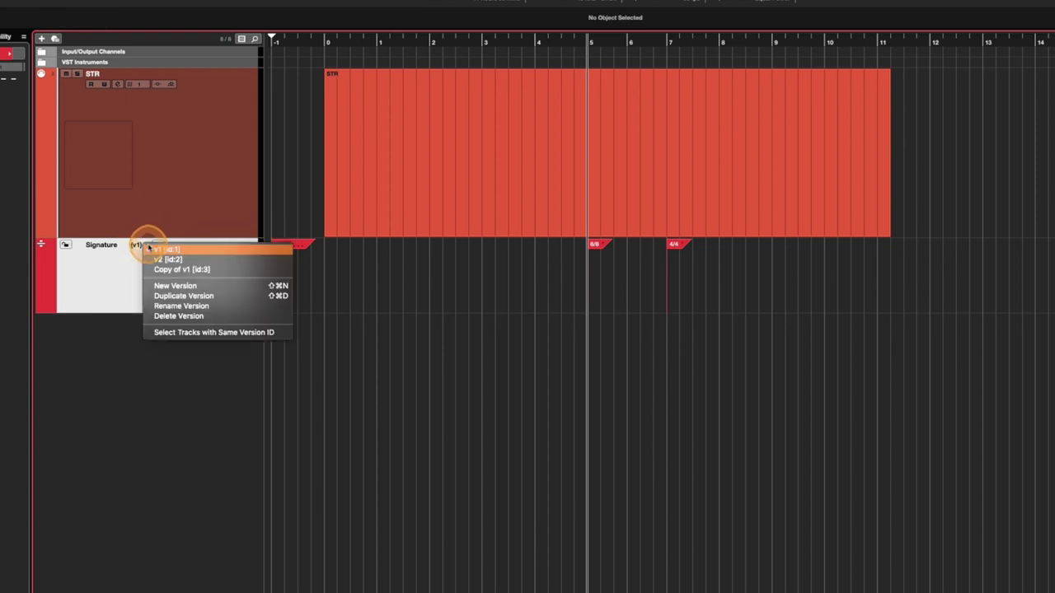
click(165, 270)
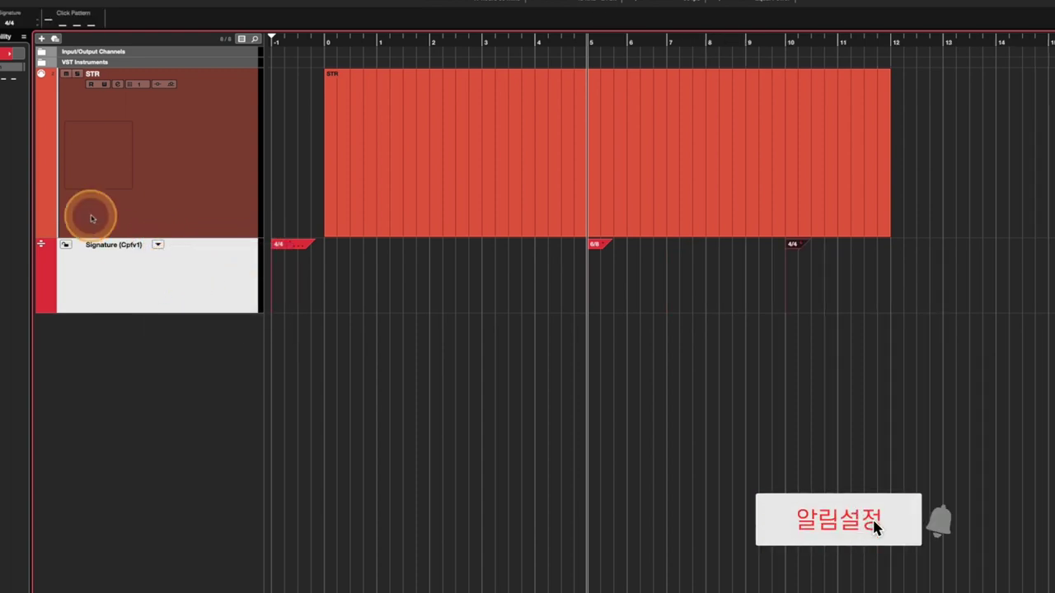
click(151, 245)
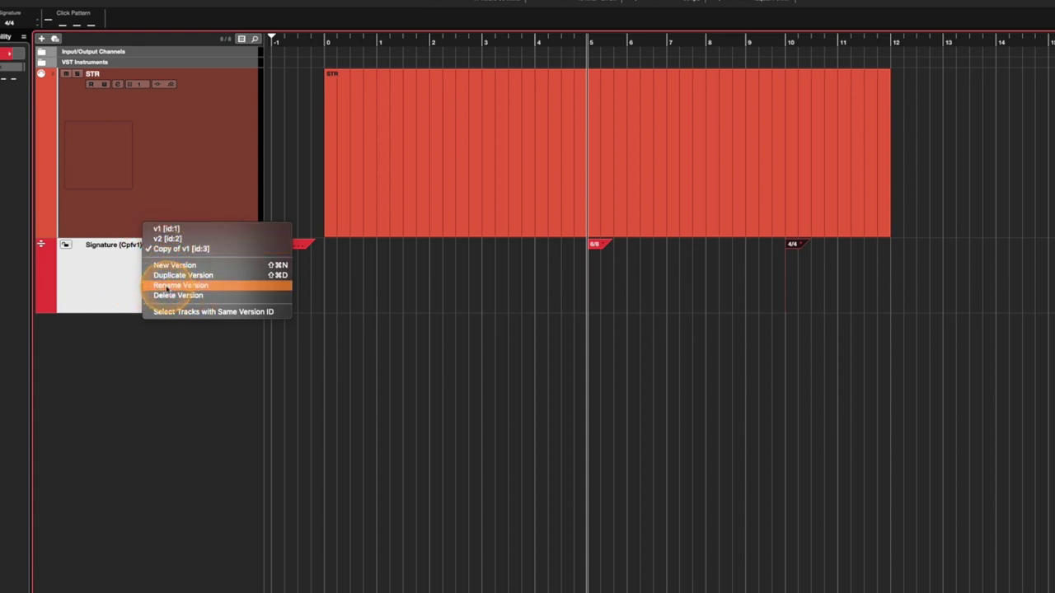
click(129, 288)
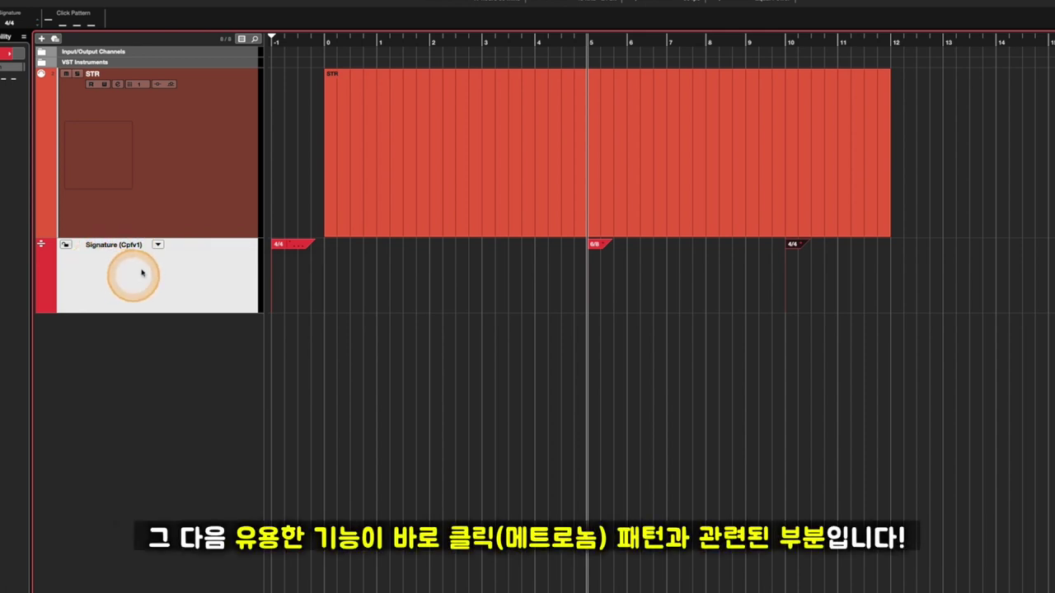
Step: Check that Show Click Patterns is enabled for the Signature track
click(157, 246)
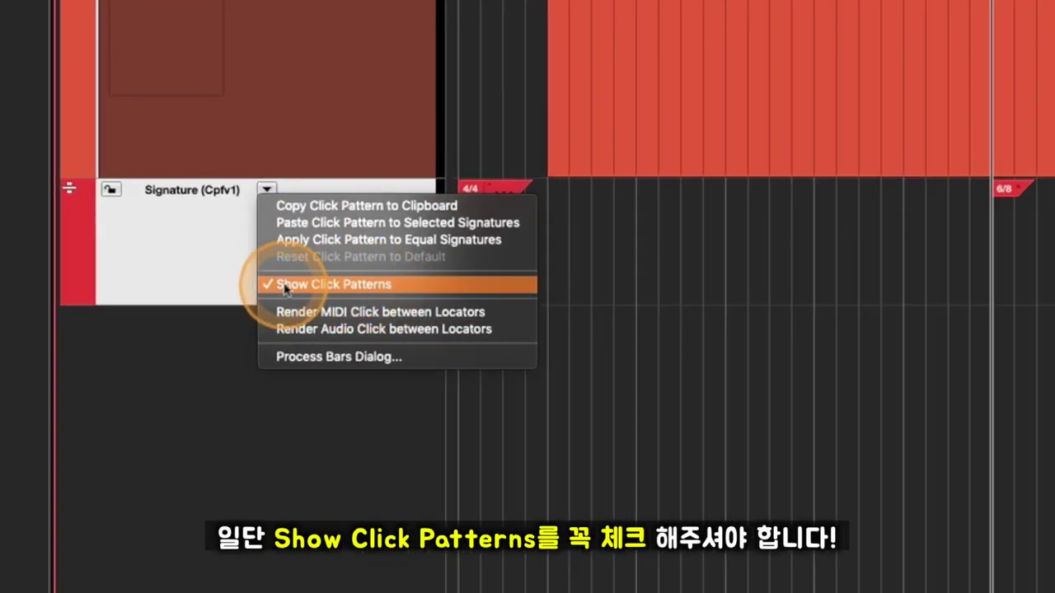
click(176, 273)
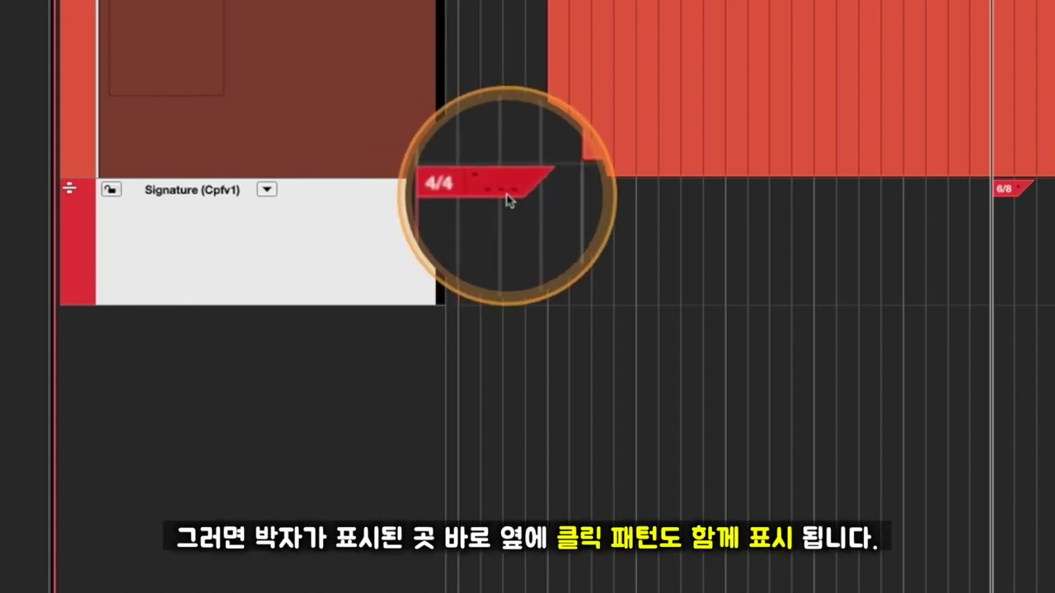
Step: Hide the click patterns on the Signature track and show them again
click(266, 189)
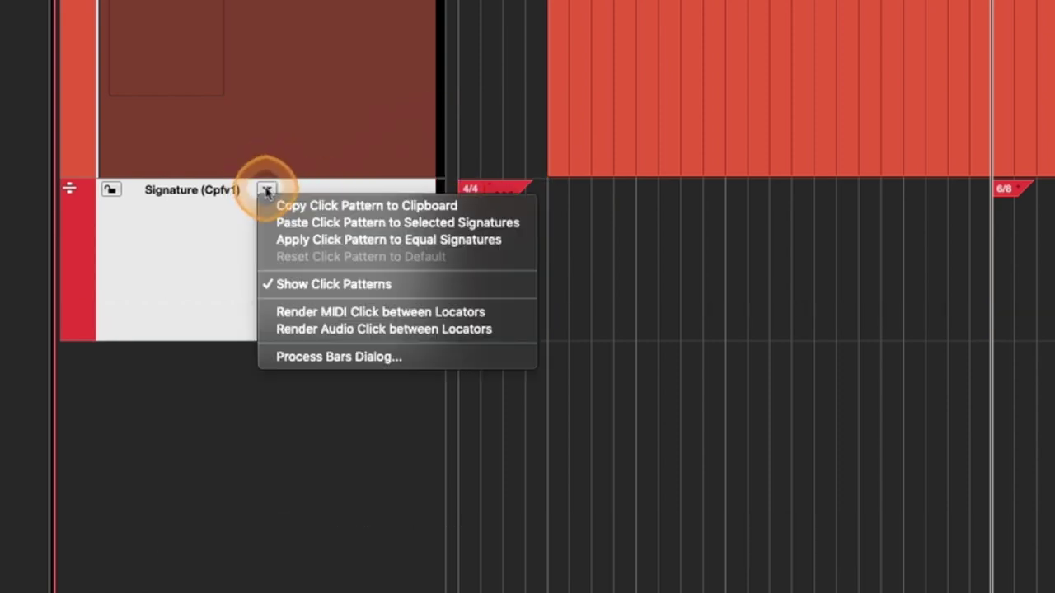
click(328, 284)
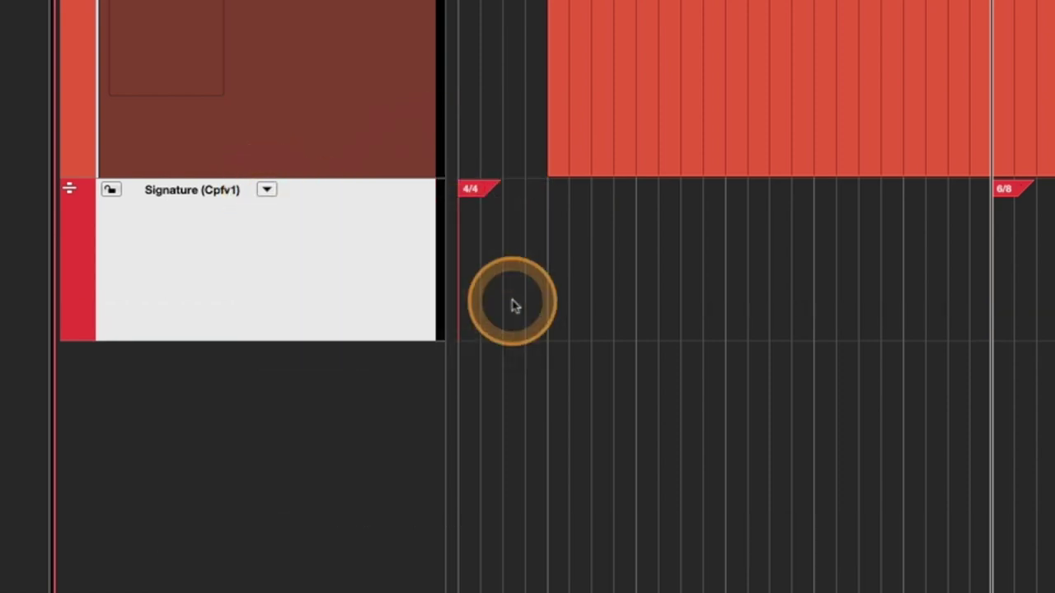
click(258, 190)
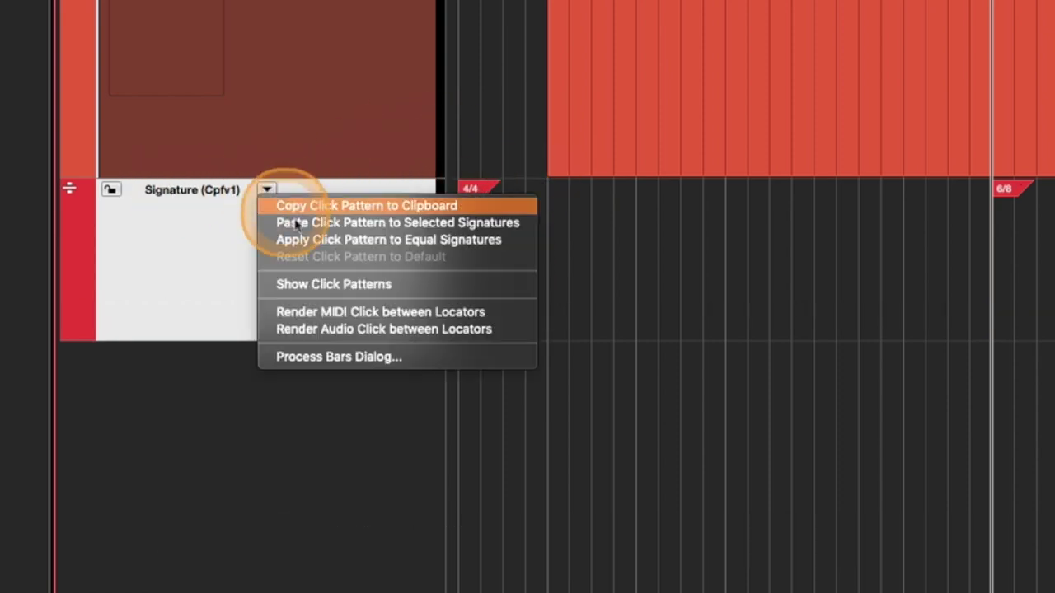
click(342, 284)
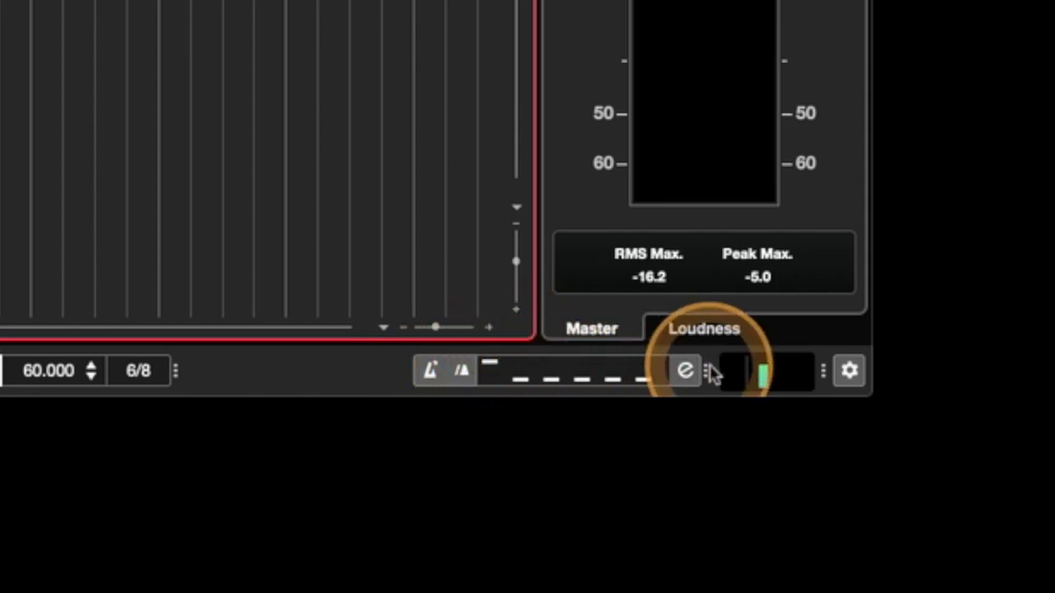
Step: In the Click Pattern Editor for the 6/8 signature, raise the fourth click to the second accent level
drag(707, 371, 797, 368)
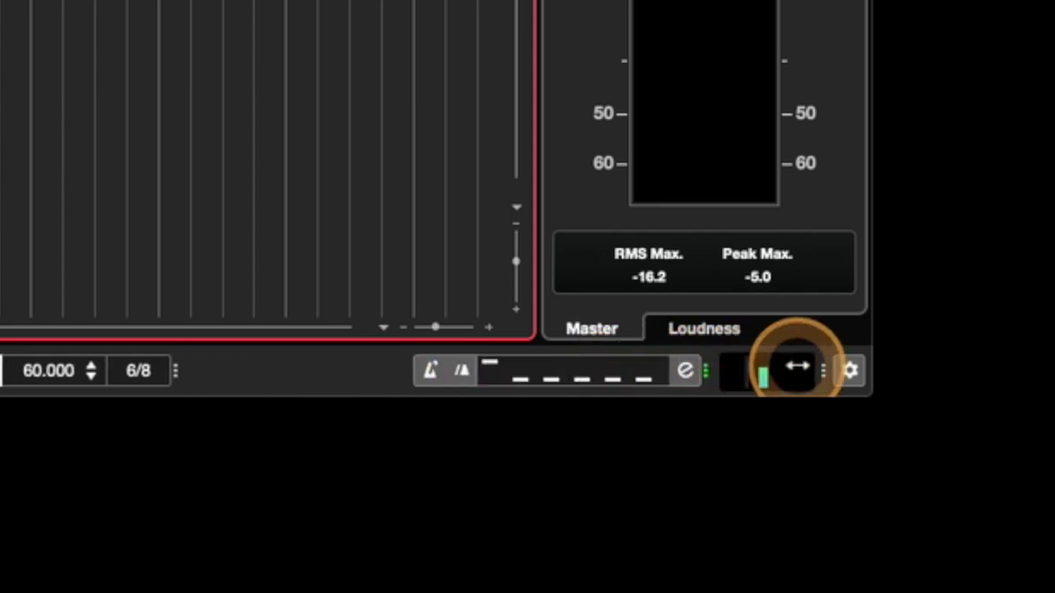
click(567, 381)
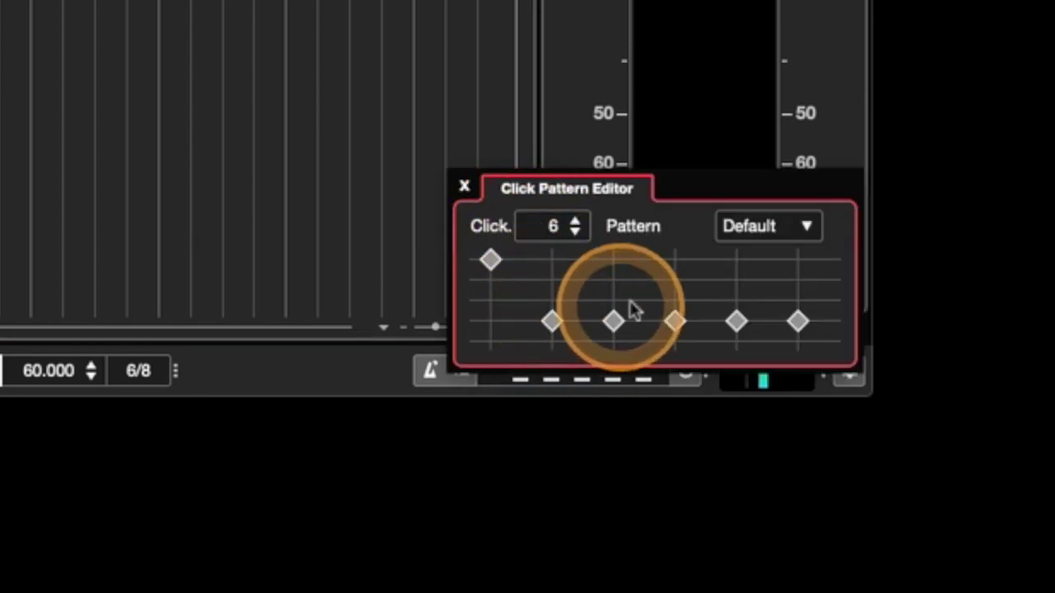
click(675, 281)
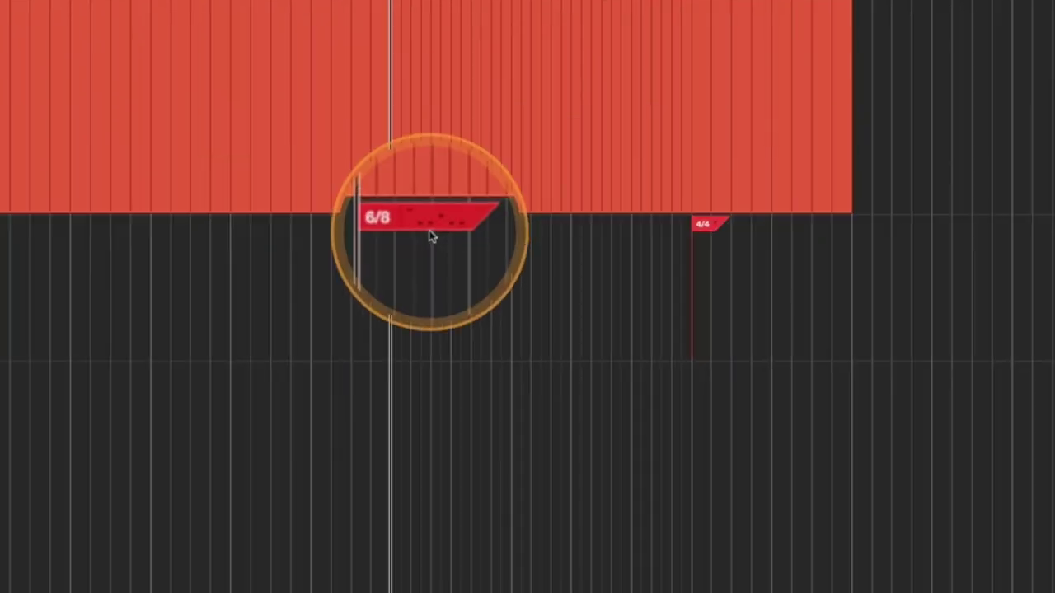
Step: Open the click pattern of the 4/4 event at bar 10 and set its number of clicks to 8
click(706, 228)
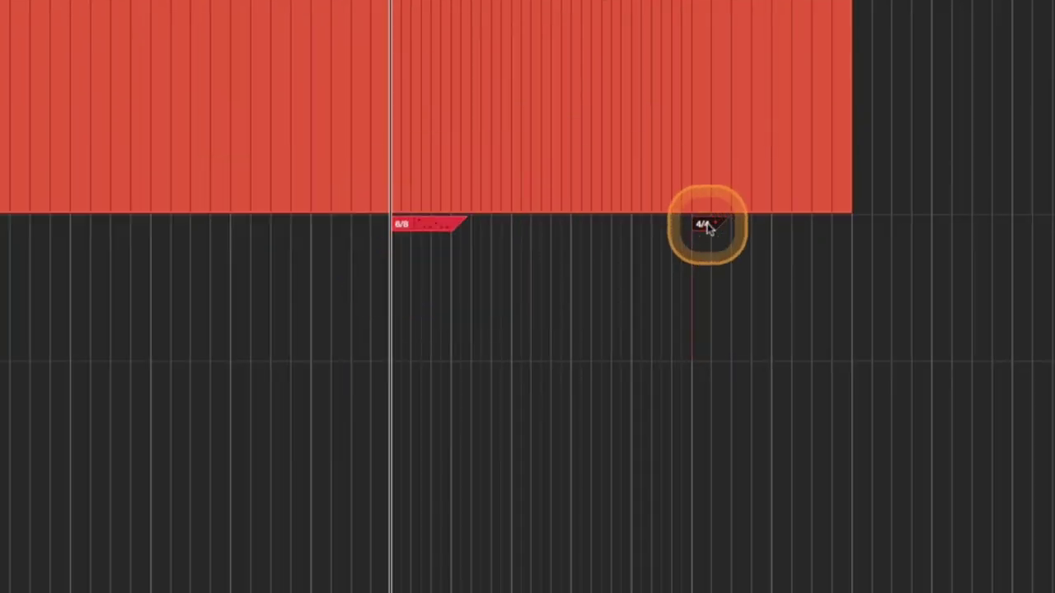
click(898, 348)
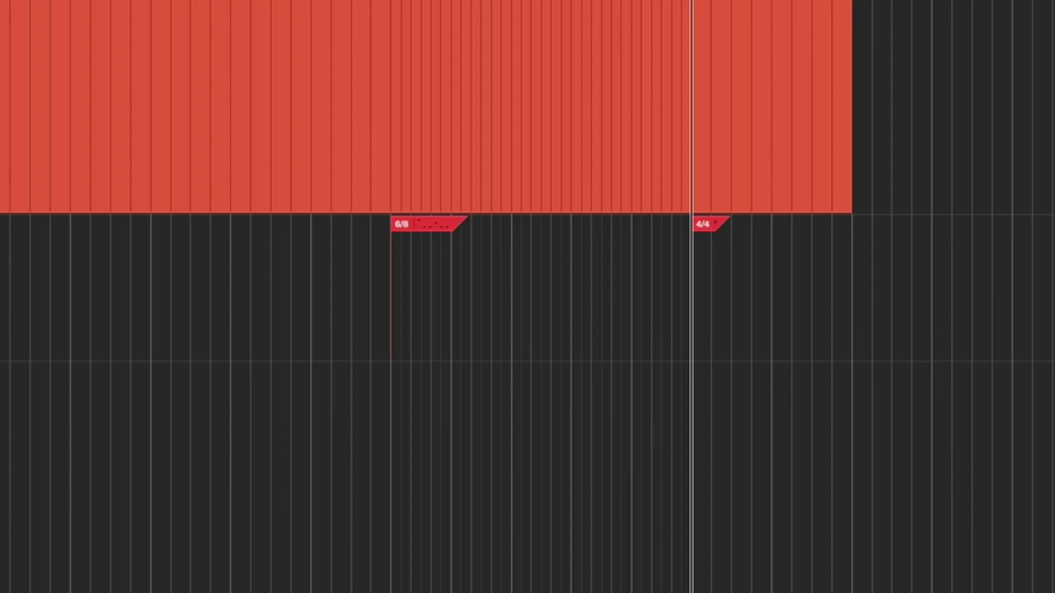
click(997, 512)
click(706, 228)
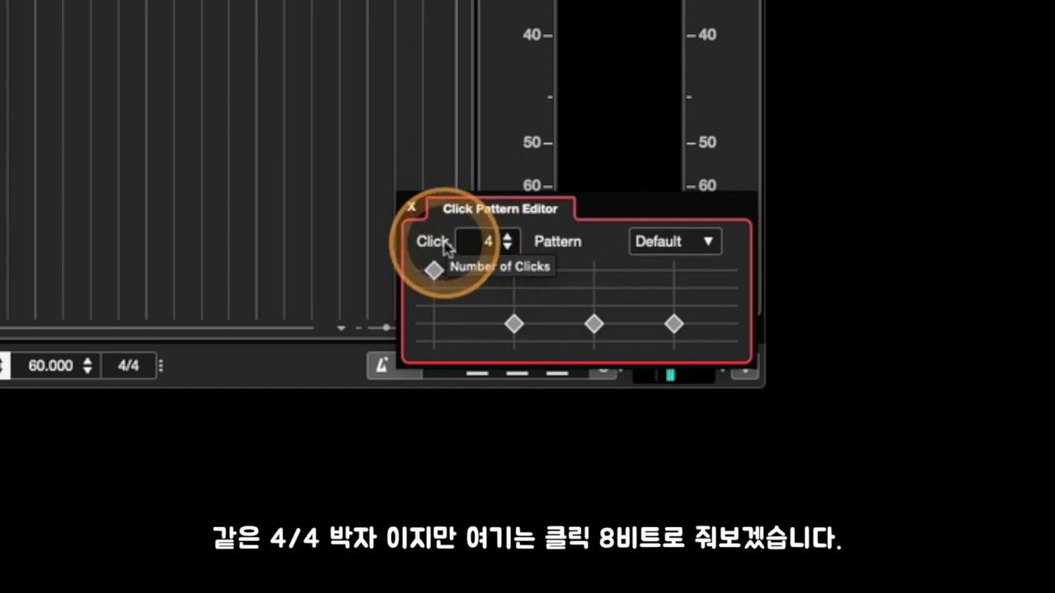
double_click(489, 244)
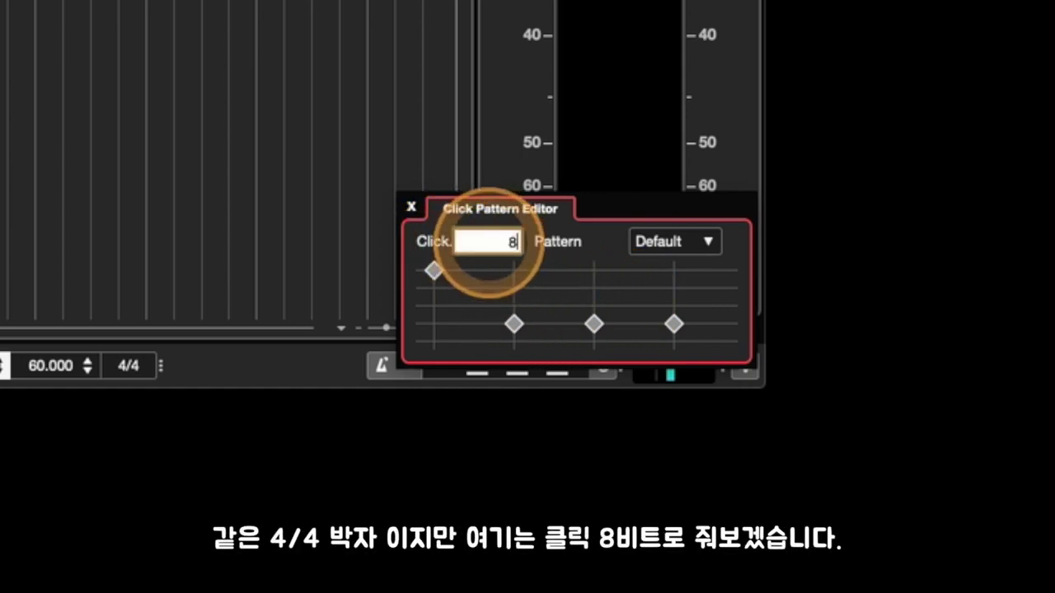
key(Return)
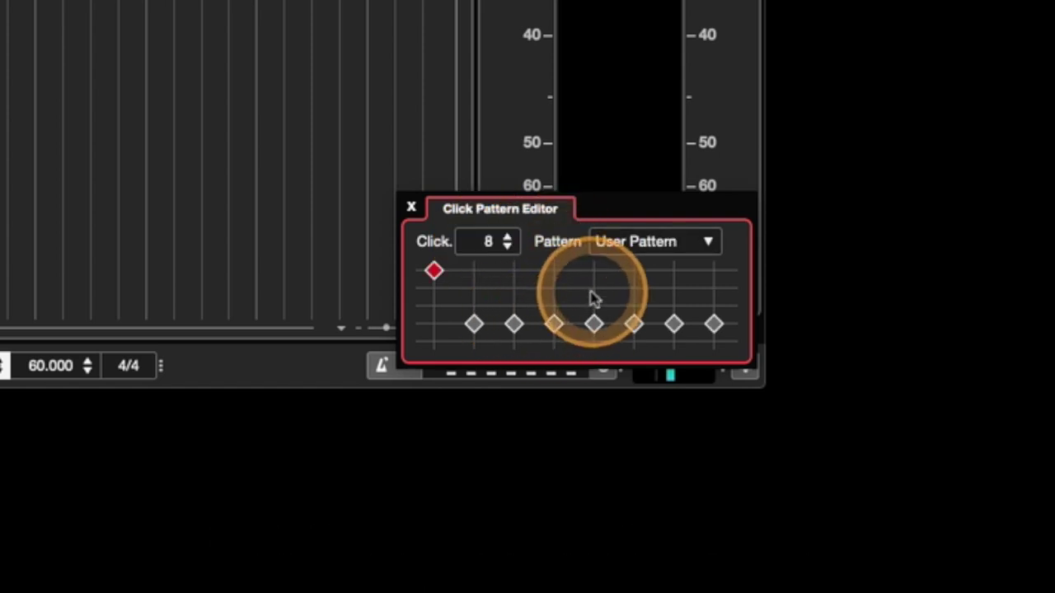
Step: Raise the fifth click of the 8-click pattern to the second accent level, and the third and seventh to the third level
click(593, 297)
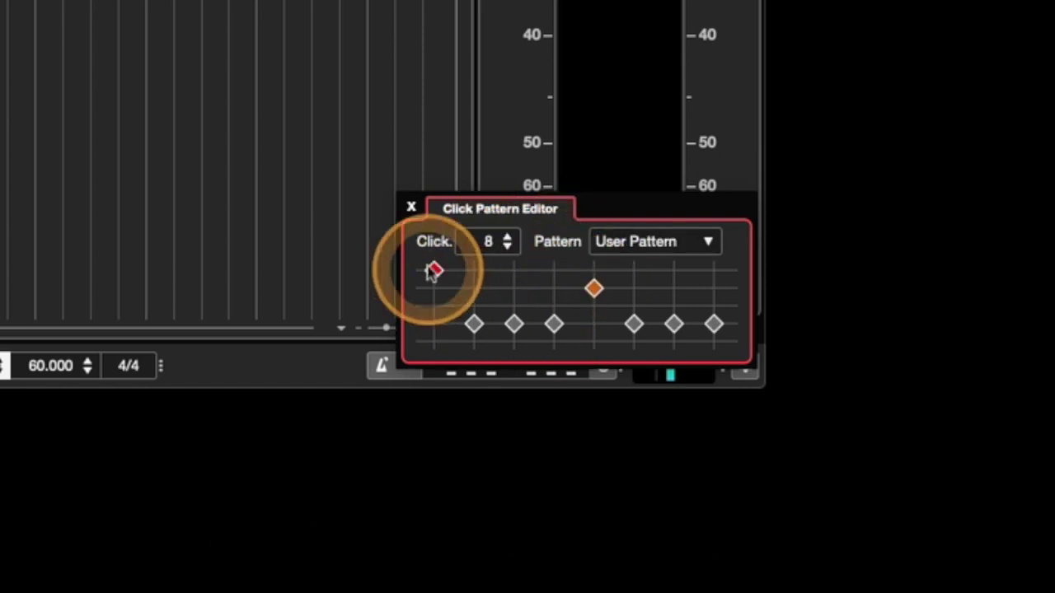
click(512, 310)
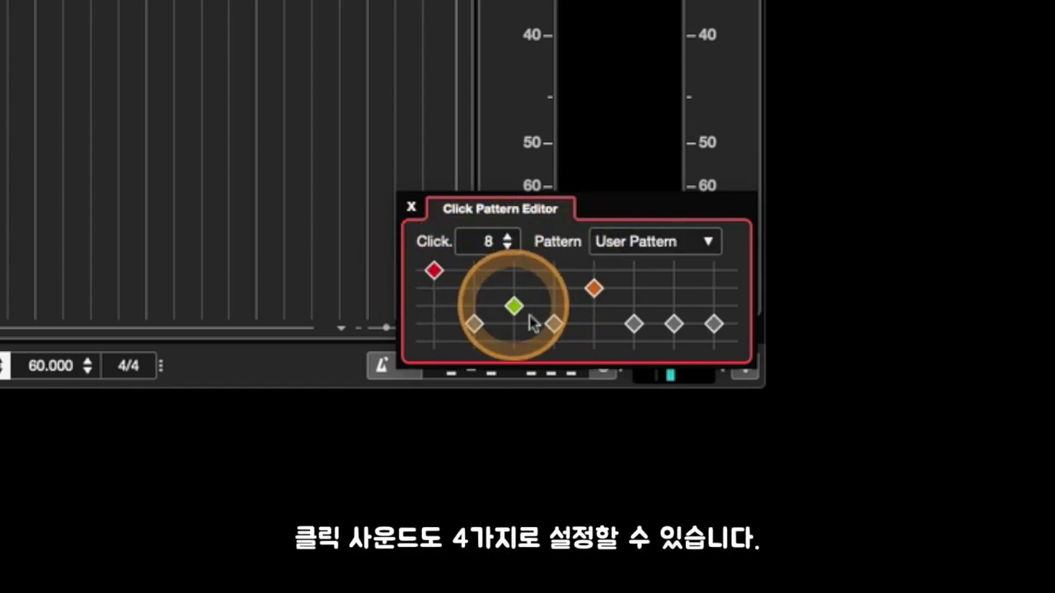
click(674, 316)
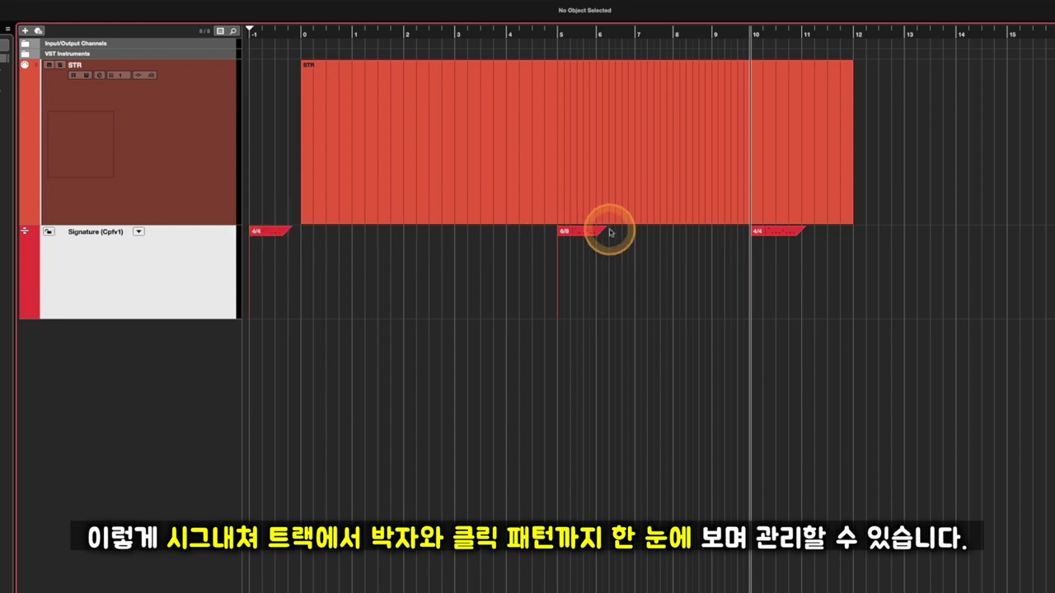
Step: View the Signature track's click pattern functions, including Show Click Patterns and Render MIDI Click between Locators
click(138, 232)
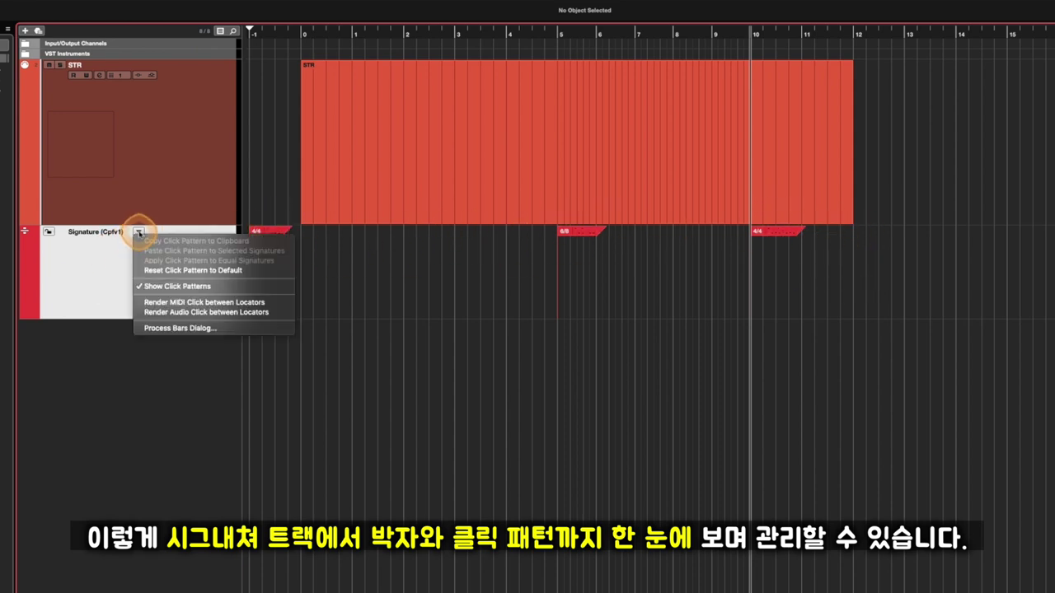
click(178, 286)
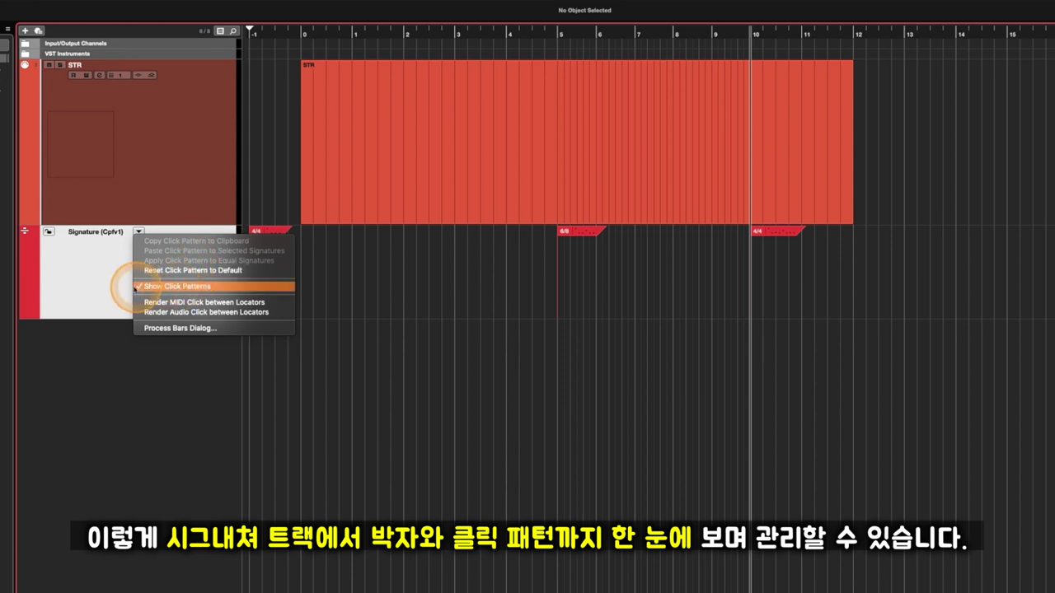
click(87, 288)
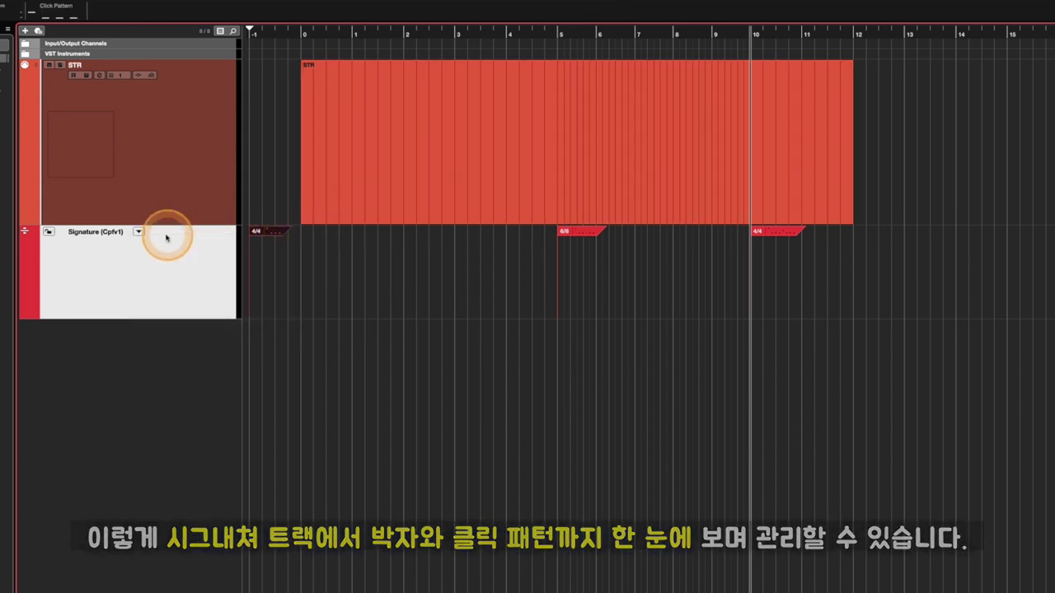
click(138, 231)
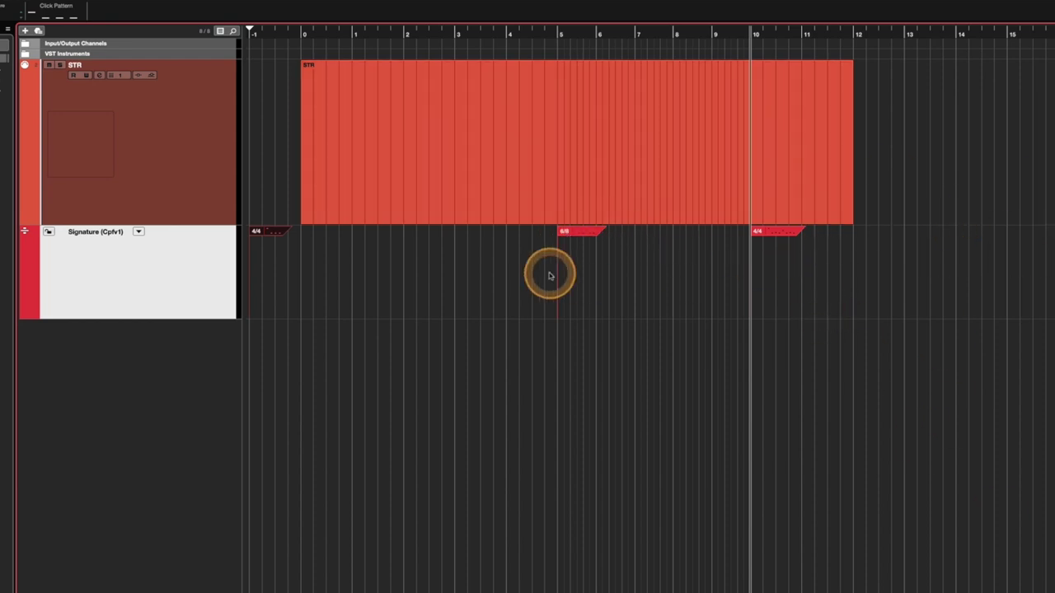
click(140, 233)
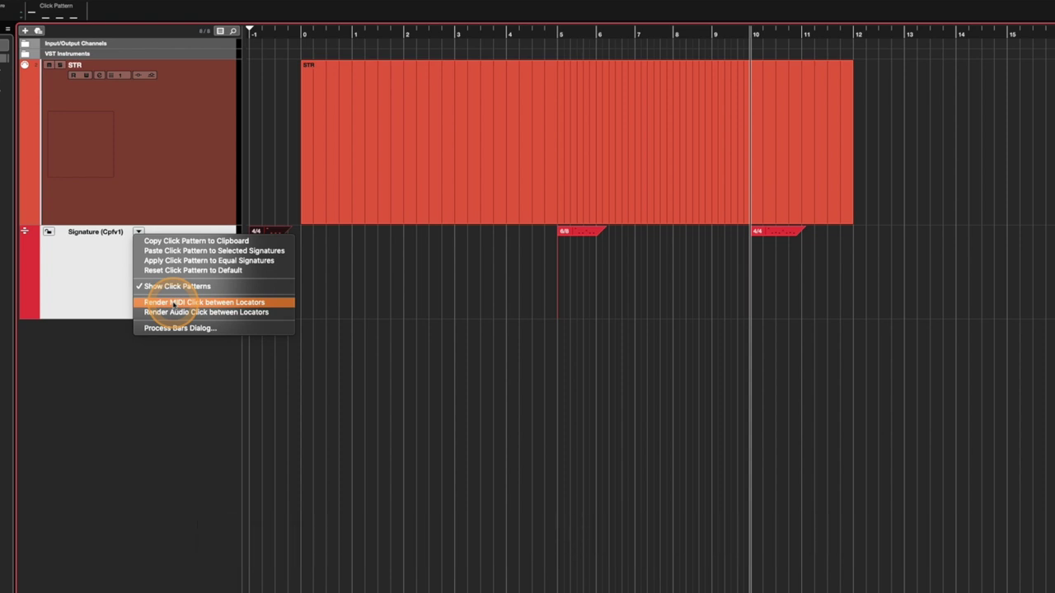
click(108, 275)
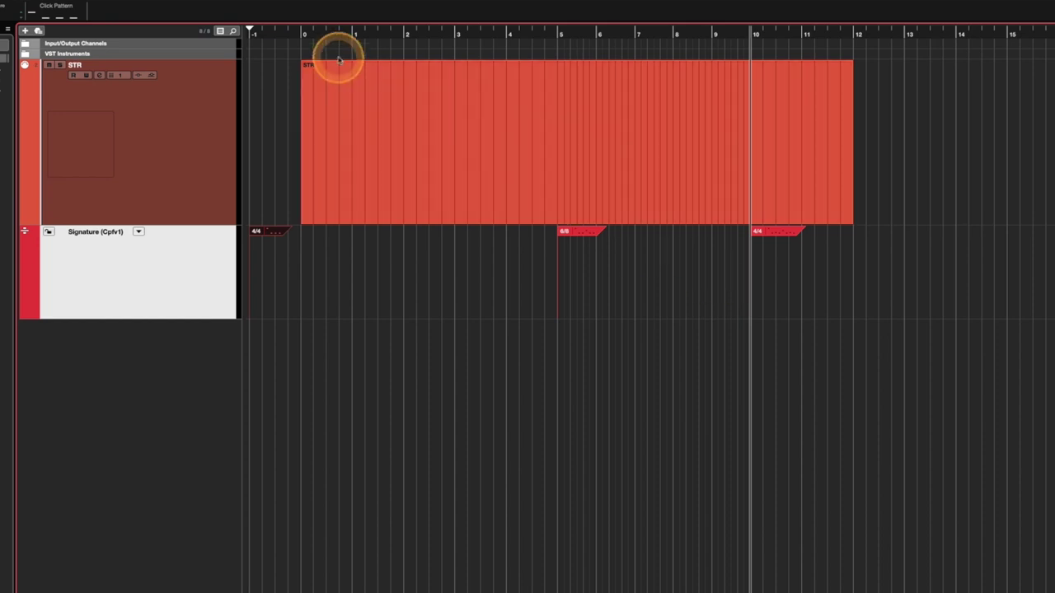
Step: Play the project from bar -1, from the 6/8 event at bar 5 and from the 4/4 event at bar 10
click(260, 31)
click(459, 108)
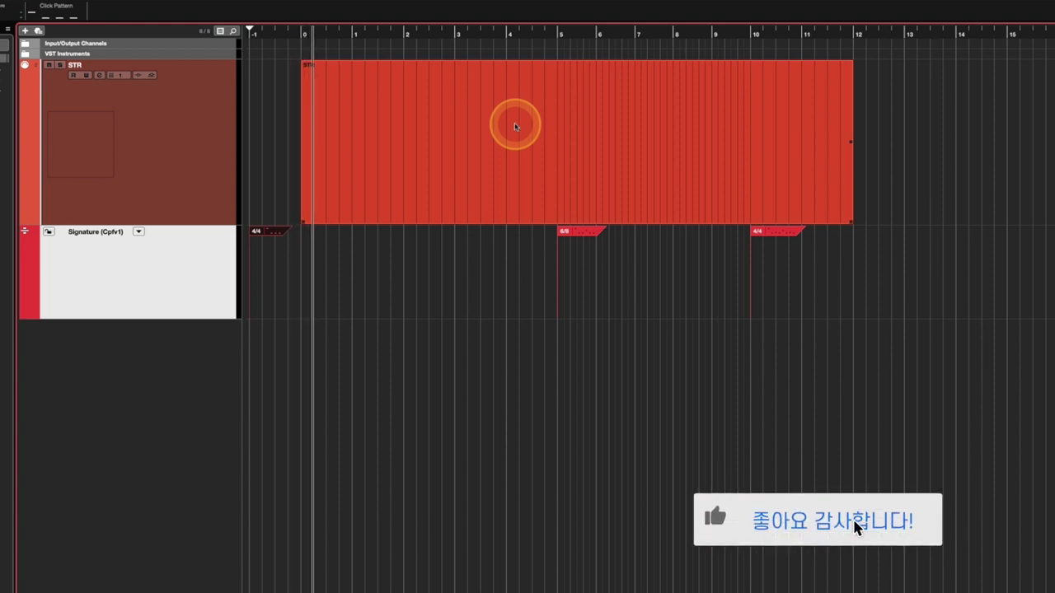
click(558, 33)
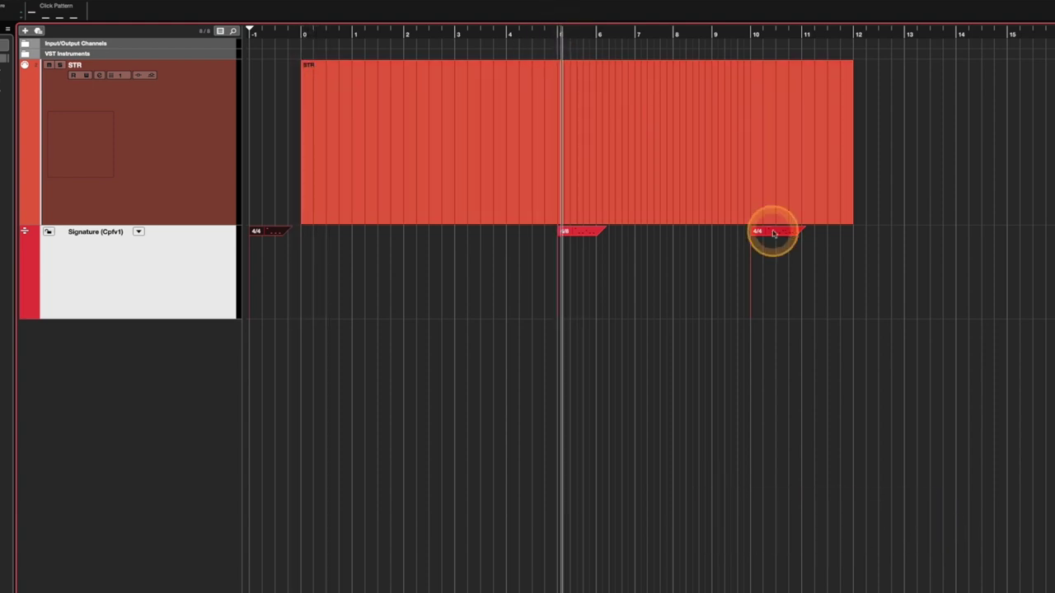
click(753, 37)
click(852, 178)
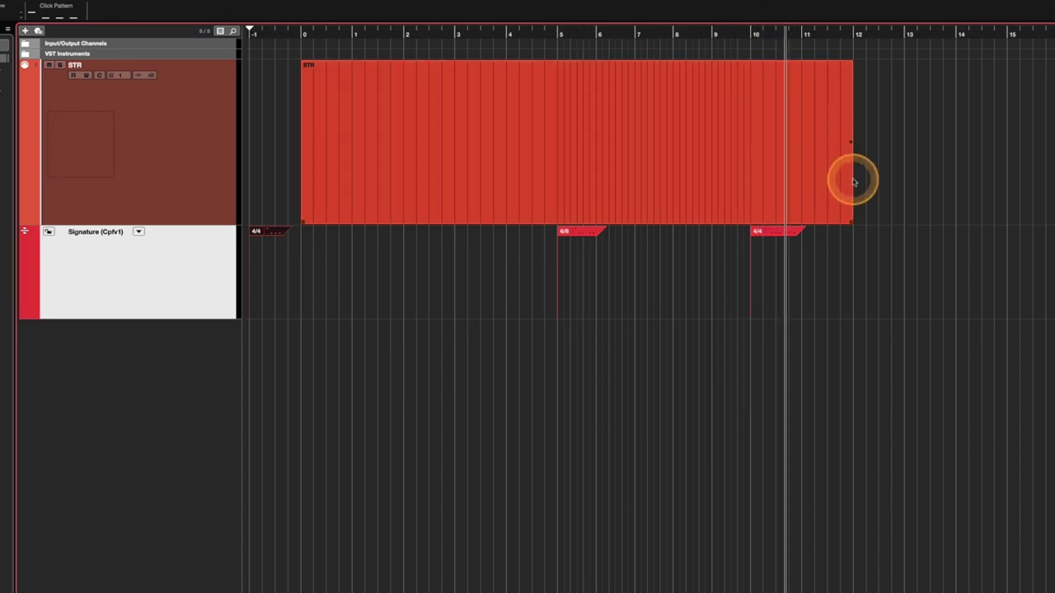
click(313, 330)
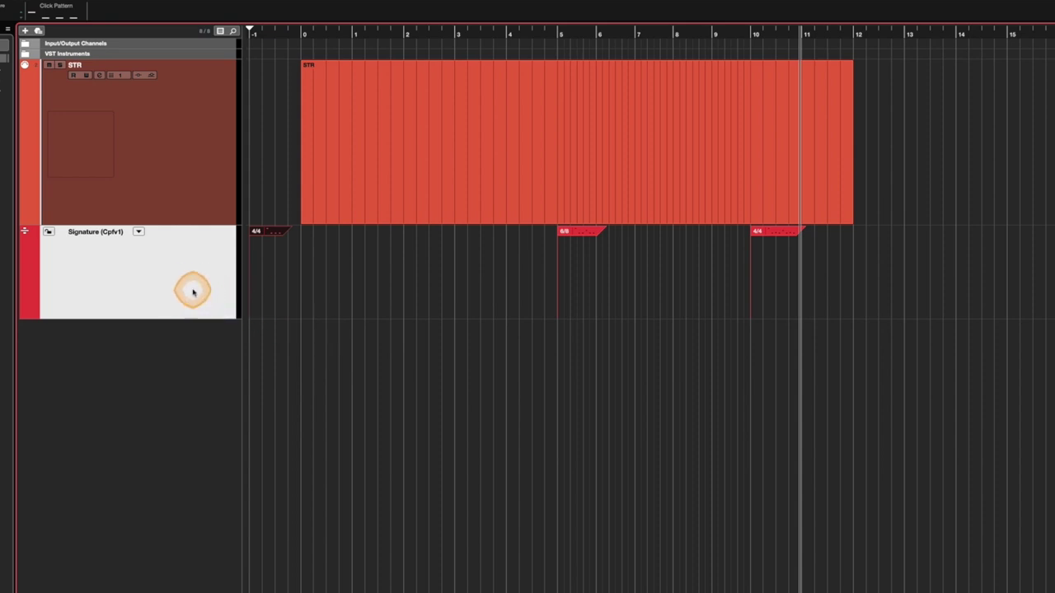
Step: Examine the MIDI and audio click rendering options of the Signature track
click(138, 231)
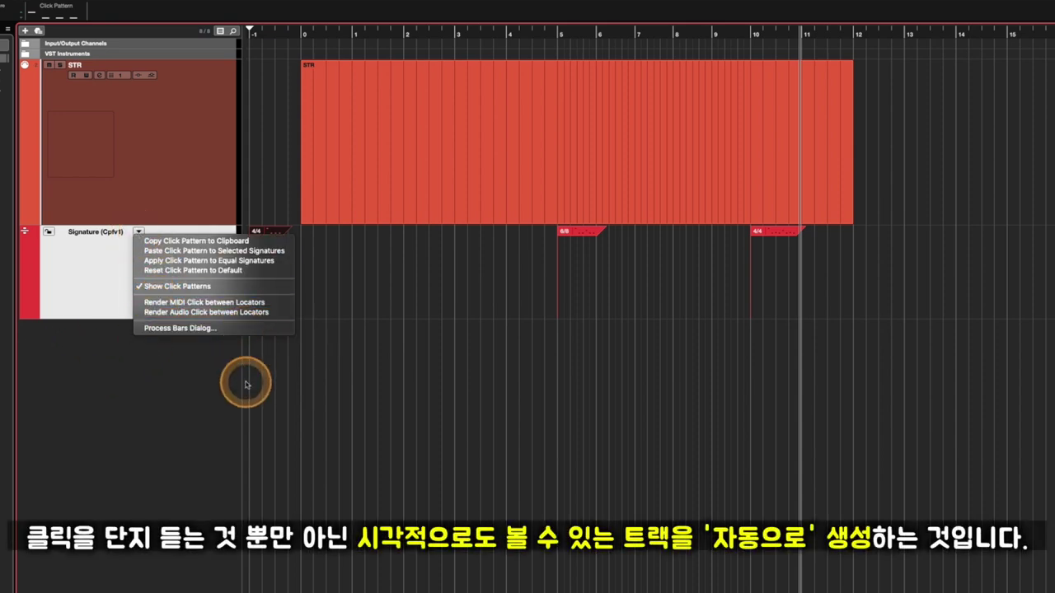
click(156, 362)
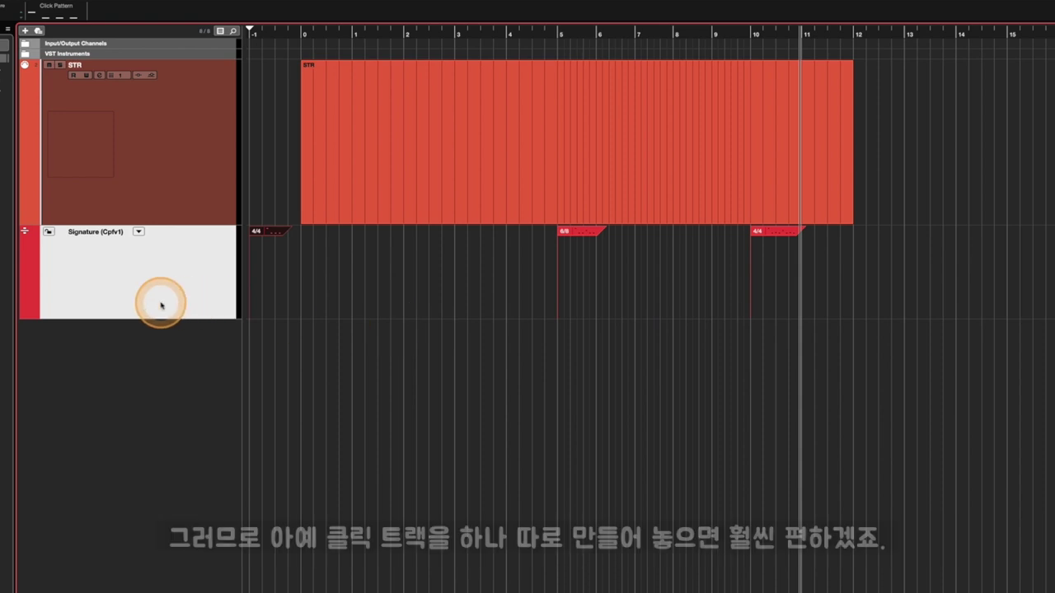
click(138, 231)
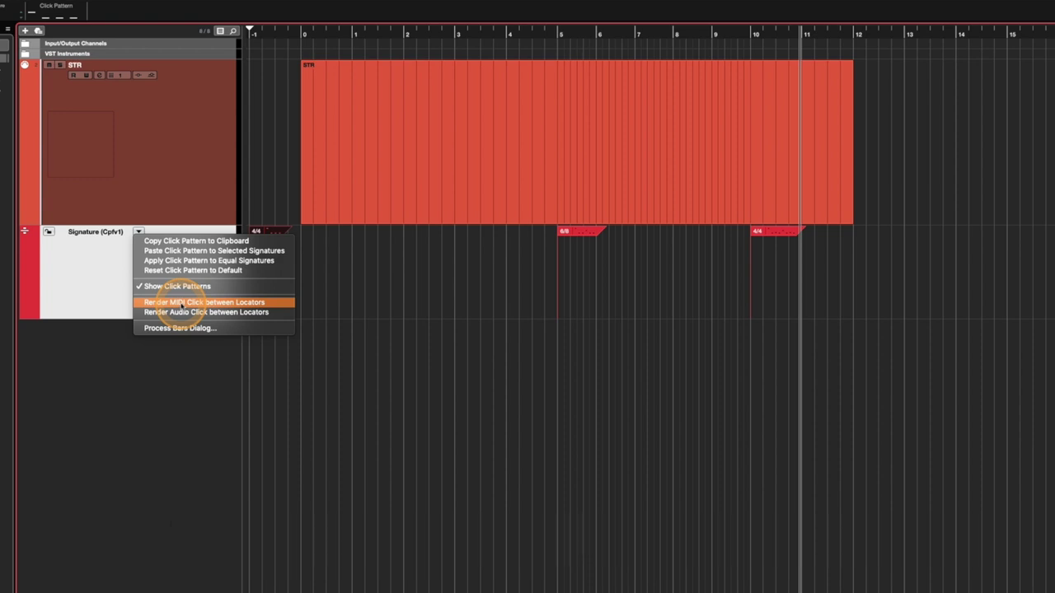
click(71, 288)
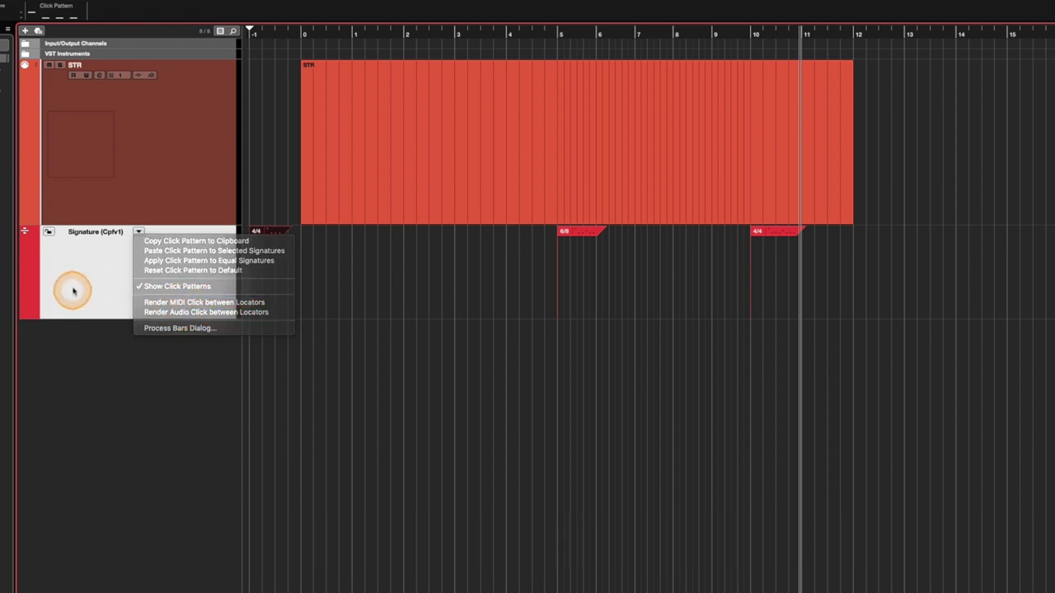
Step: Set the locators from bar -1 to bar 13 and render a MIDI click track between them
mouse_move(251, 27)
mouse_down()
mouse_move(848, 41)
mouse_move(902, 52)
mouse_up()
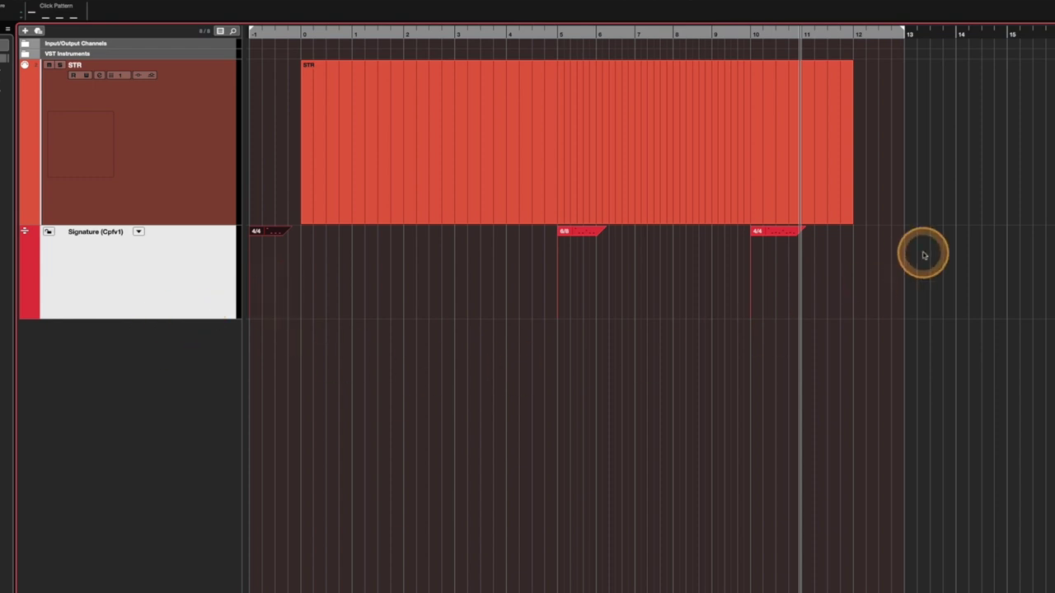
click(139, 233)
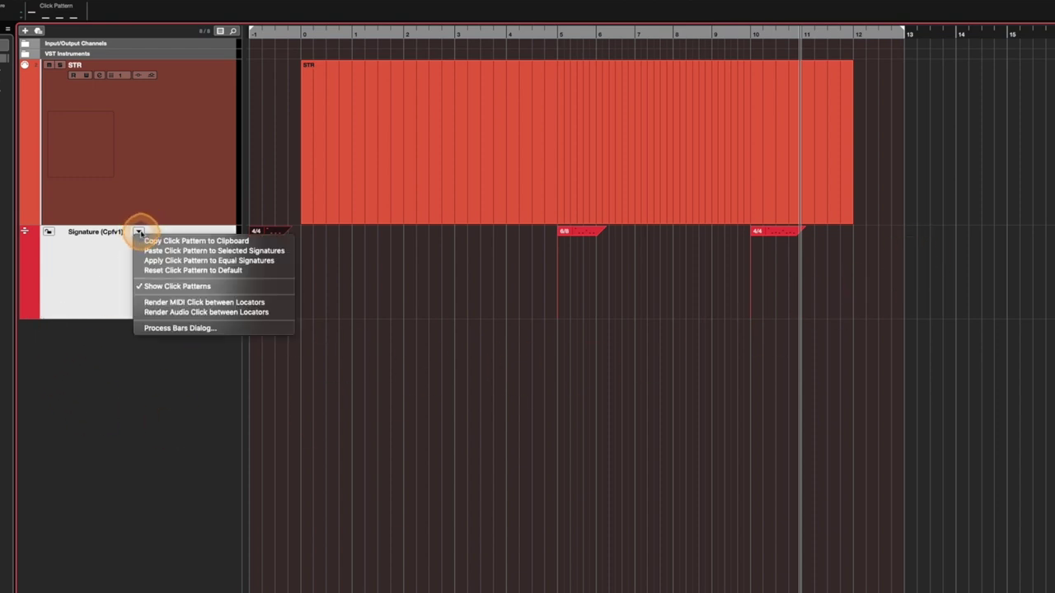
click(172, 301)
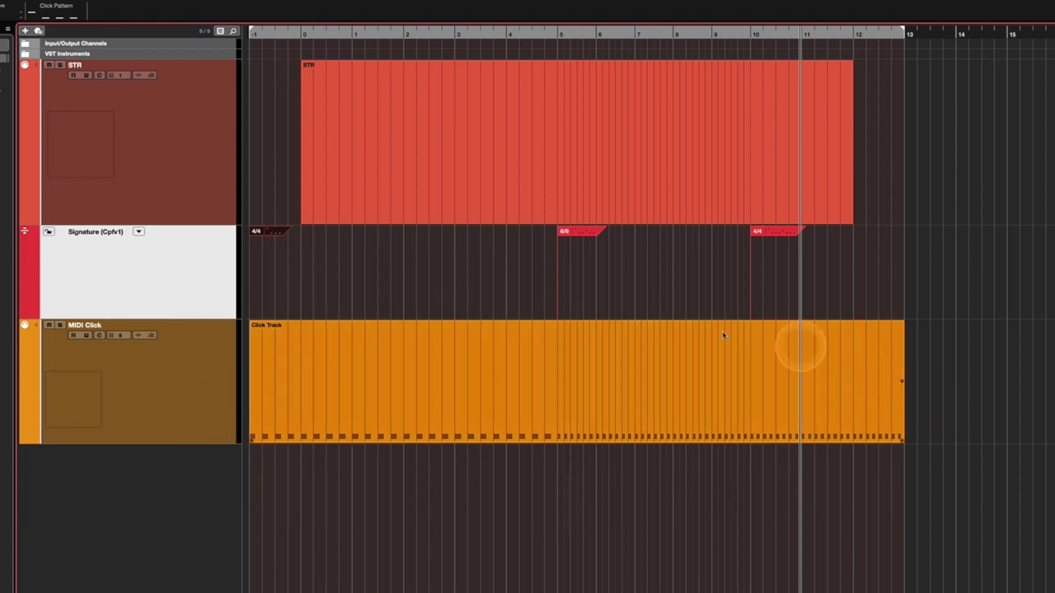
Step: Select the MIDI Click track and view the Signature track's Render Audio Click between Locators option
click(194, 421)
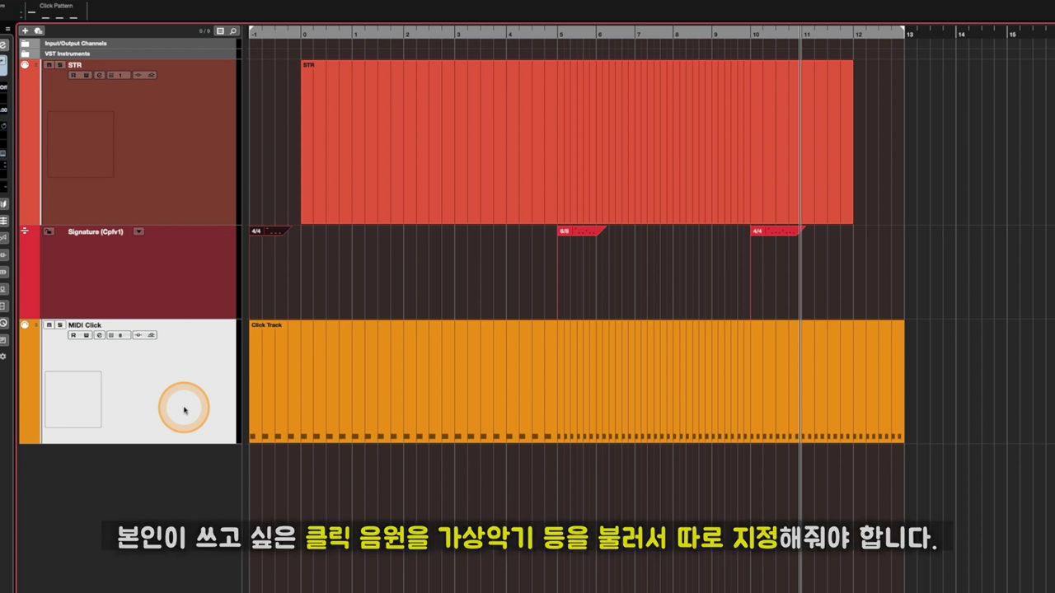
click(139, 231)
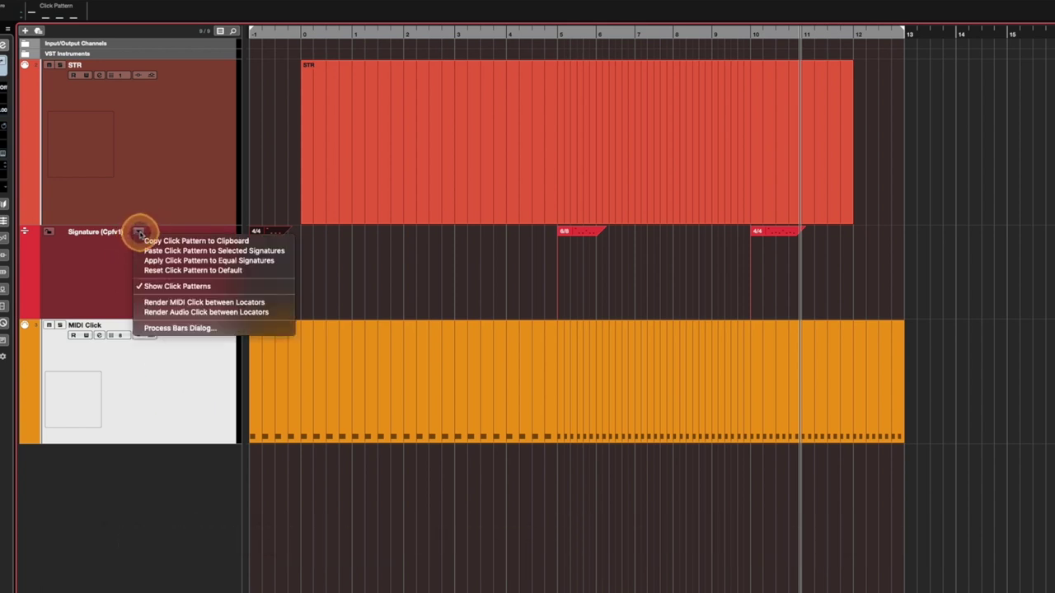
click(186, 313)
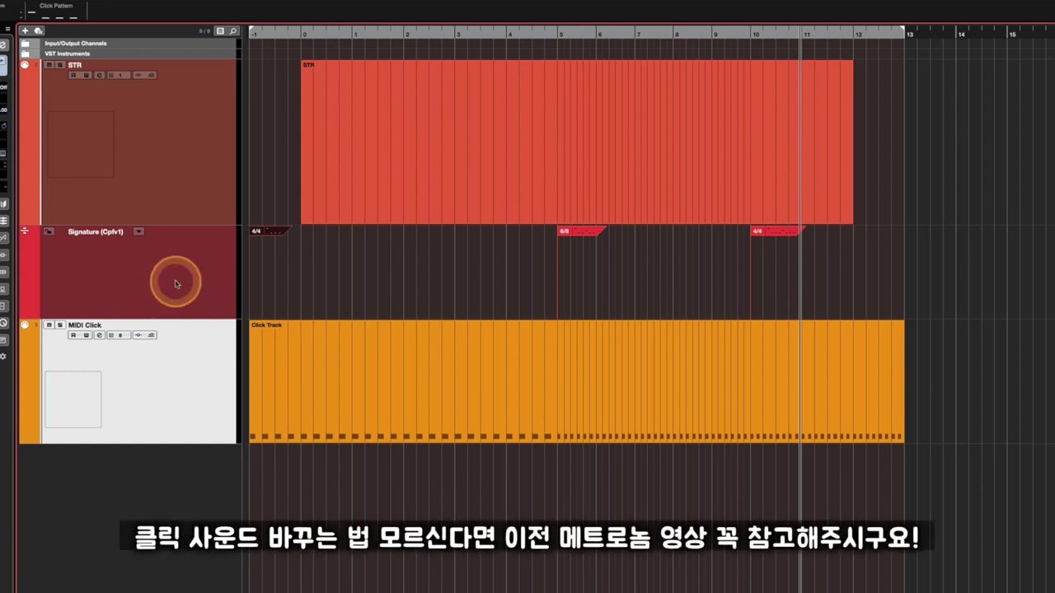
Step: Render the Signature track's audio click between the locators, then select the rendered track and its audio event
click(139, 231)
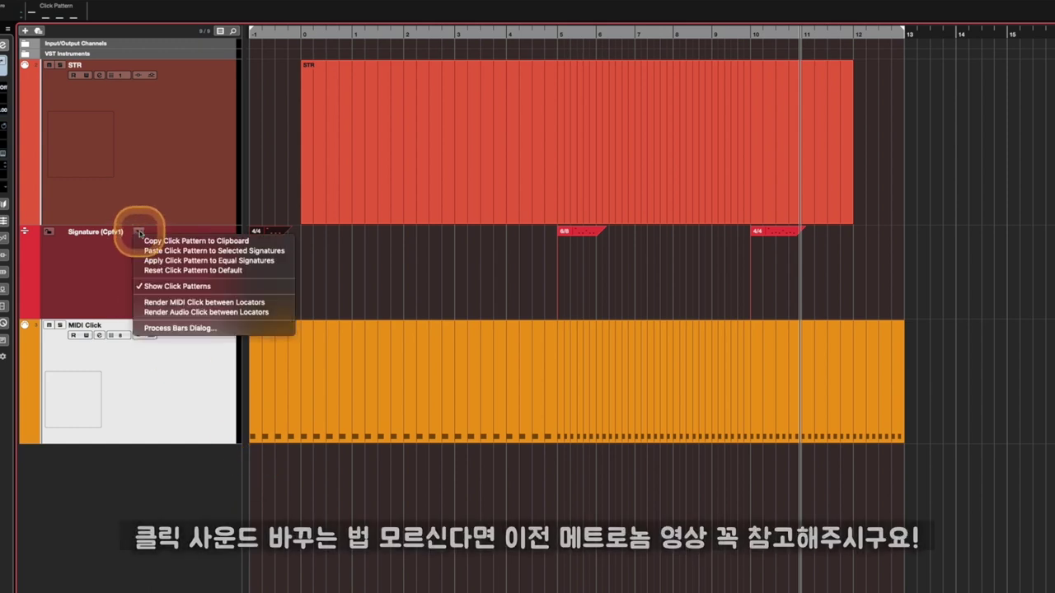
click(204, 313)
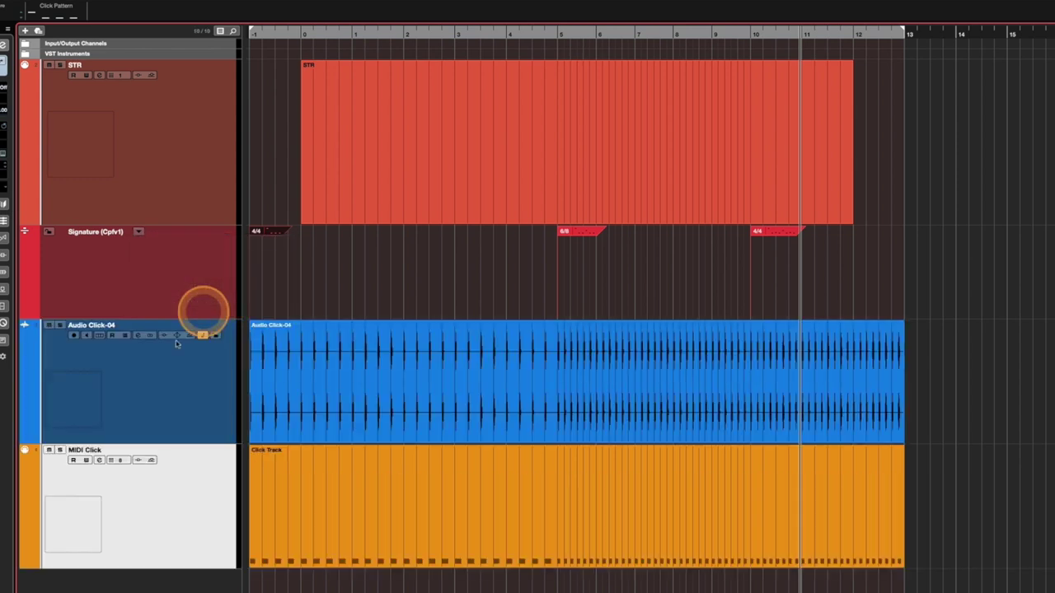
click(203, 437)
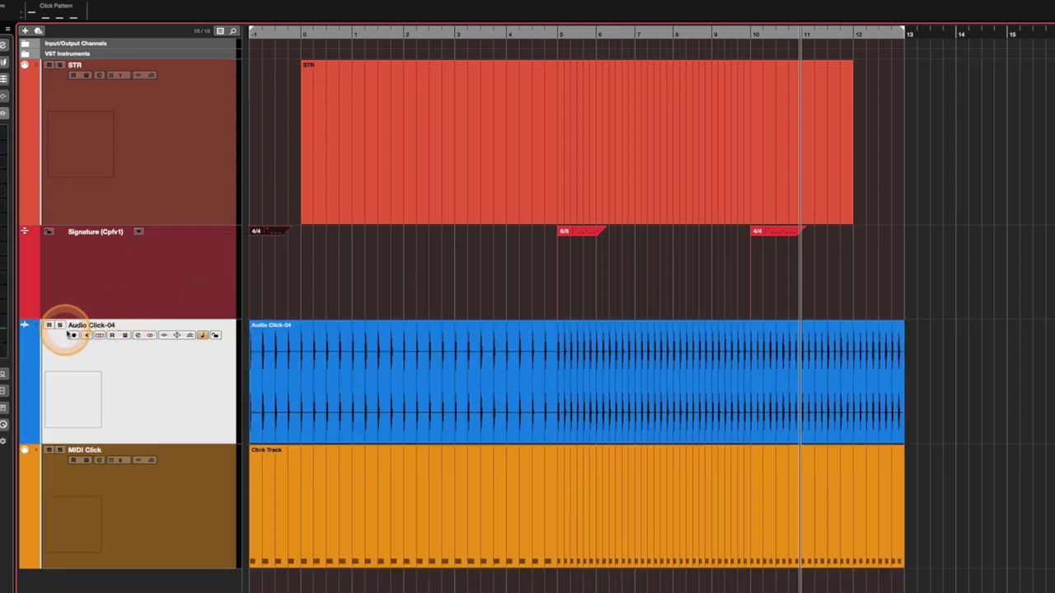
click(688, 383)
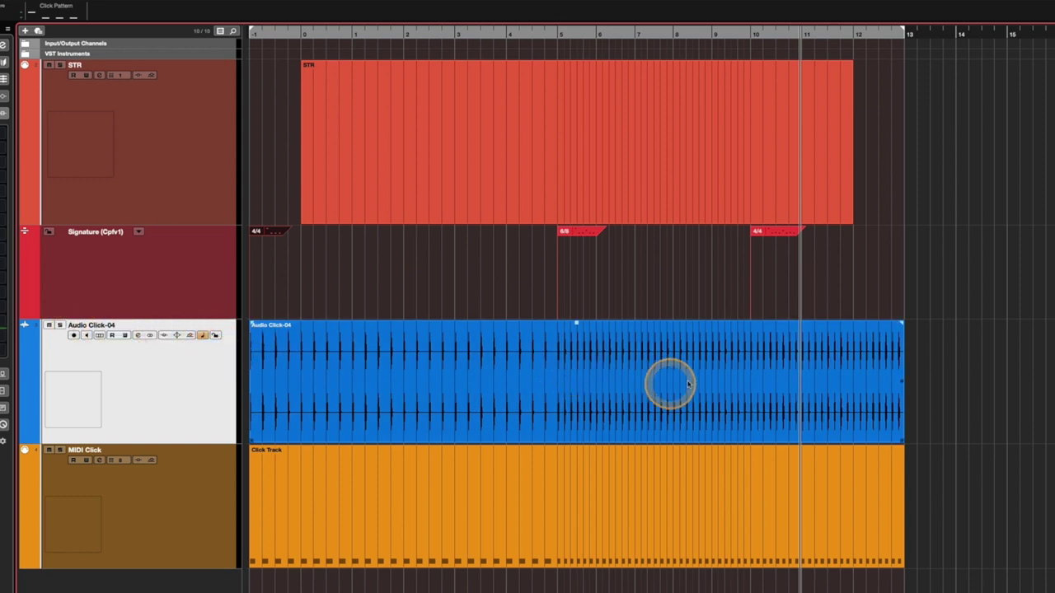
Step: Examine how the audio click waveform follows the 6/8 change at bar 5 and the 4/4 change at bar 10
key(g)
key(h)
key(h)
click(532, 235)
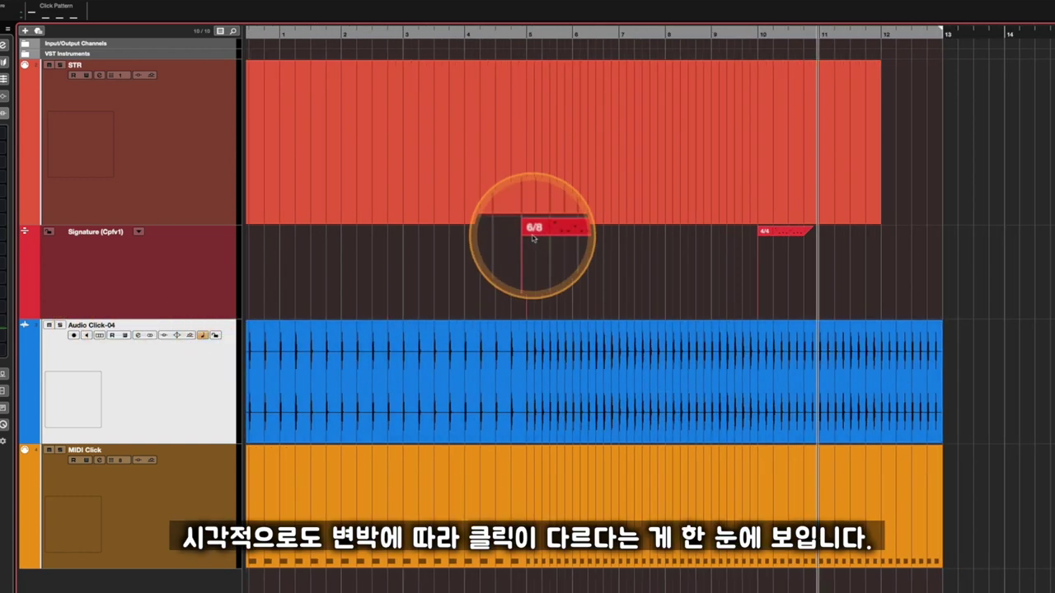
click(540, 334)
click(793, 235)
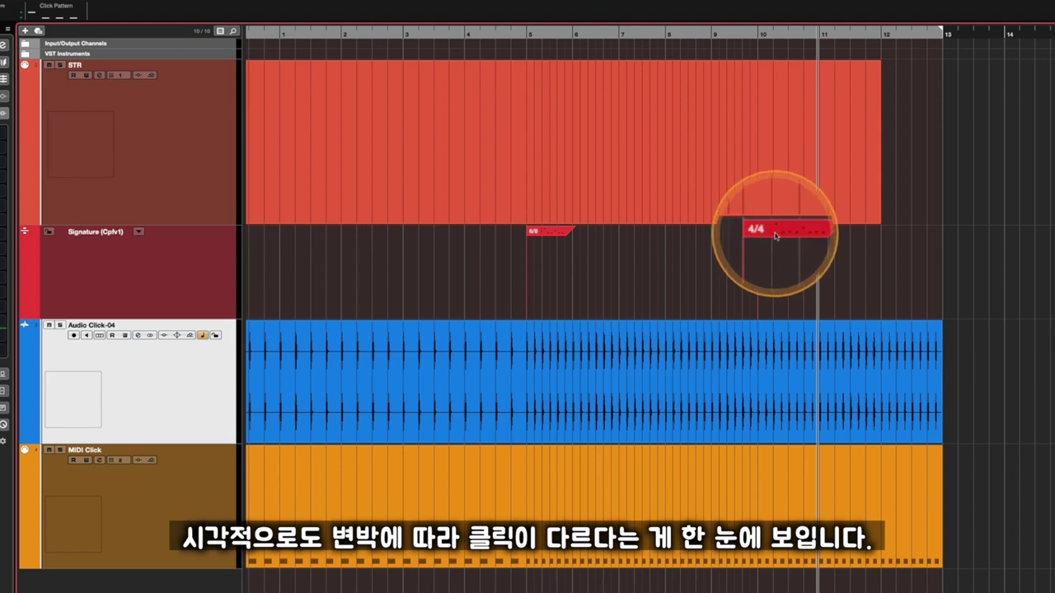
click(426, 332)
scroll(266, 371, left, 2)
click(635, 249)
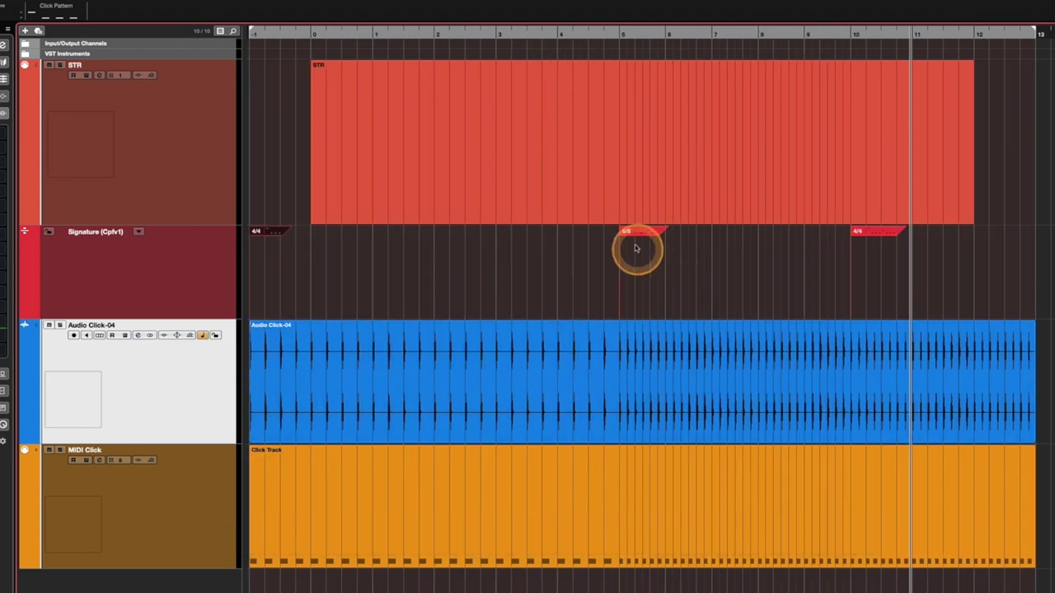
click(631, 232)
click(878, 365)
click(856, 233)
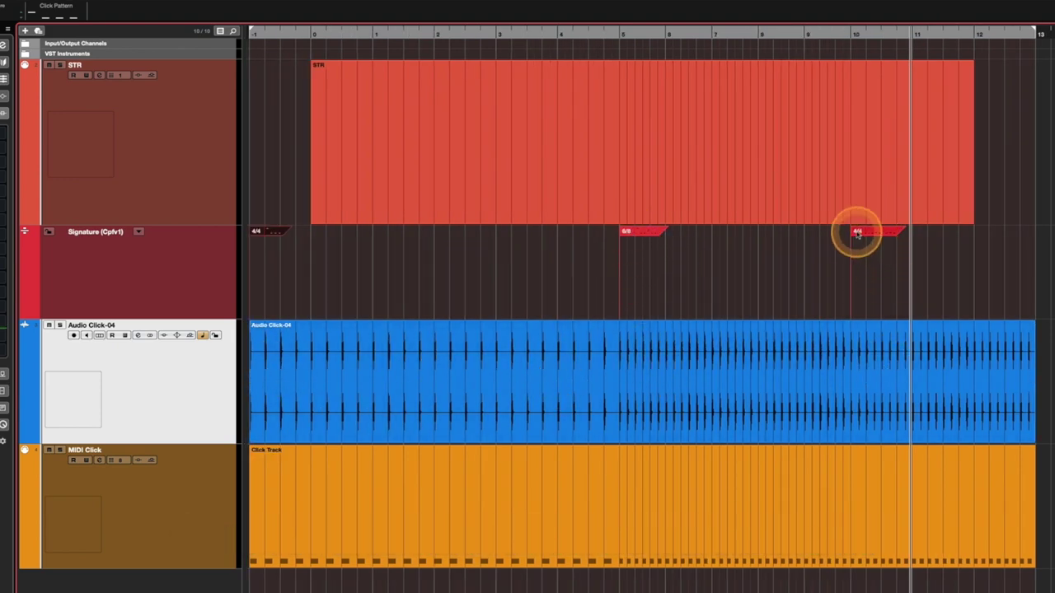
click(843, 341)
click(1041, 395)
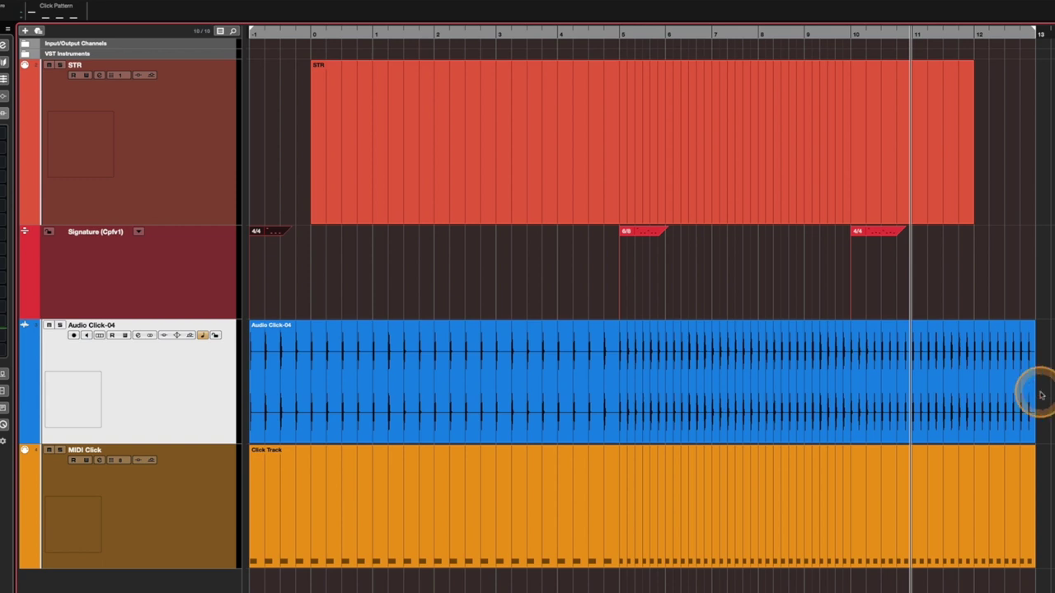
click(937, 372)
Step: Divide the track list so the Signature track sits in the upper section, and adjust that section's height to fit the track
click(189, 403)
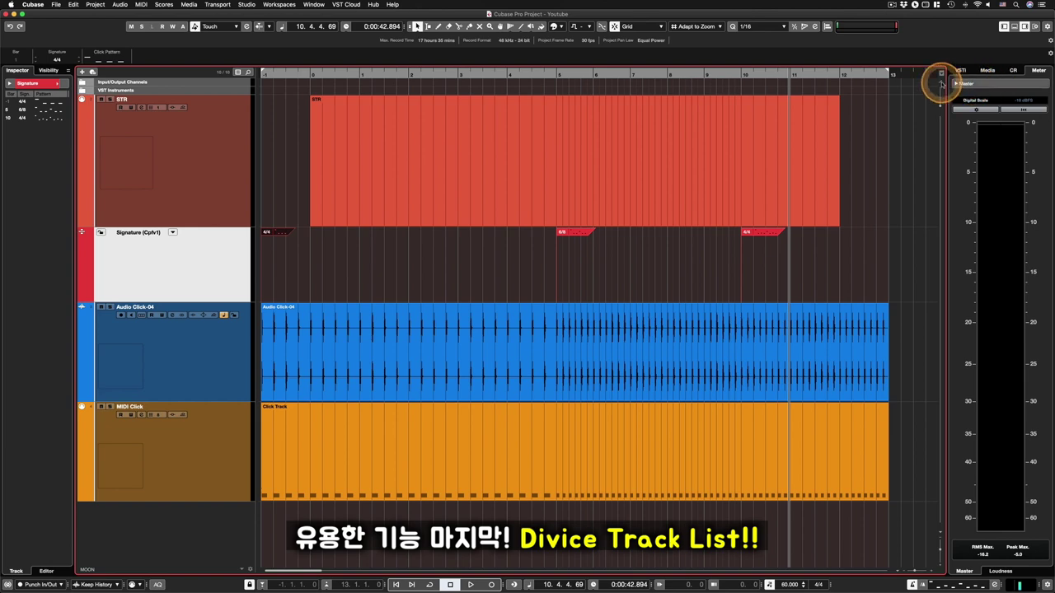
click(940, 84)
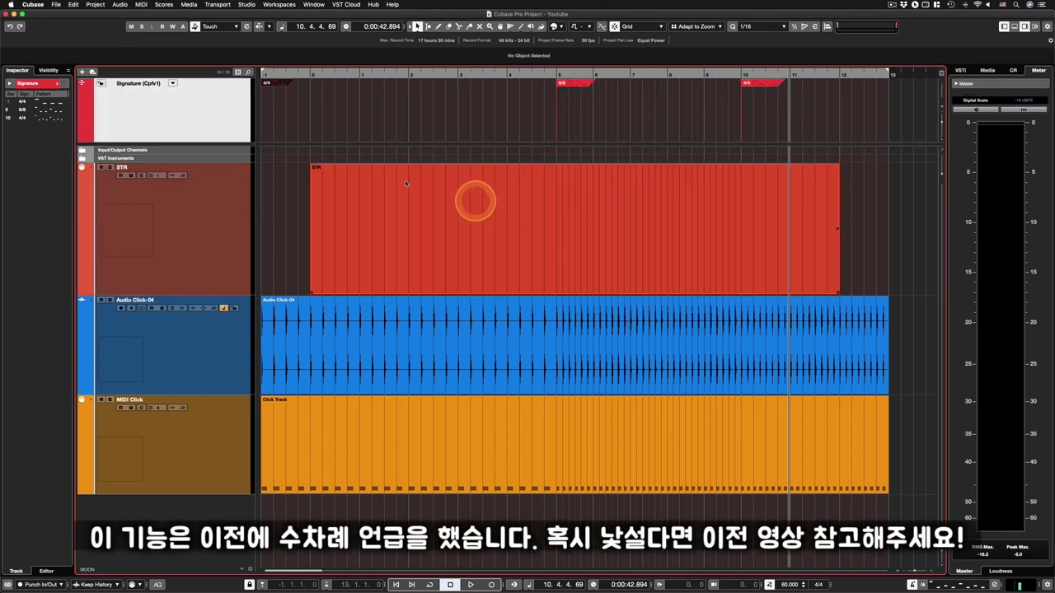
click(216, 145)
drag(219, 145, 219, 198)
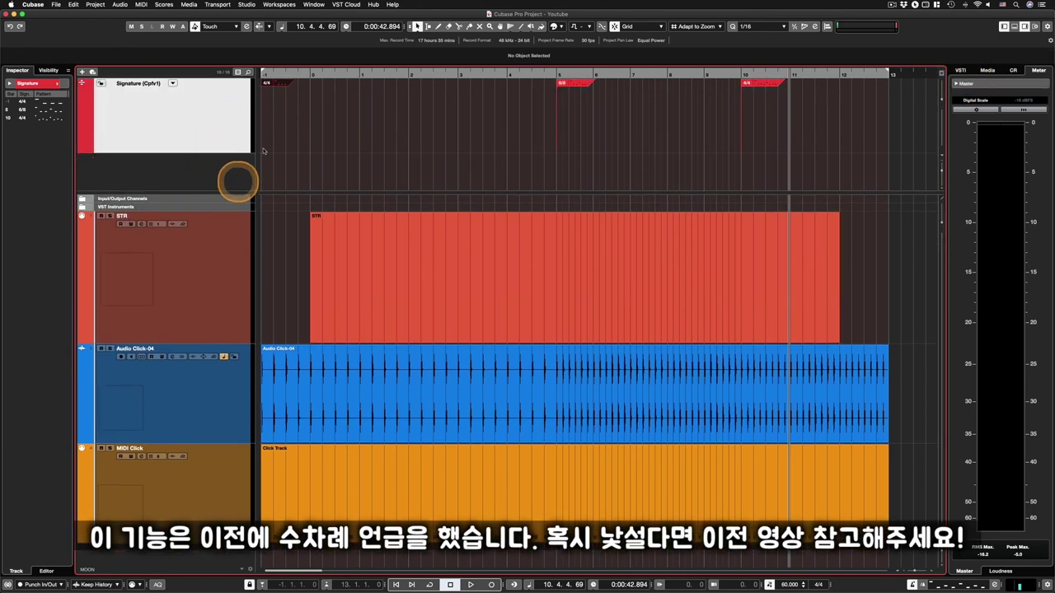
click(146, 193)
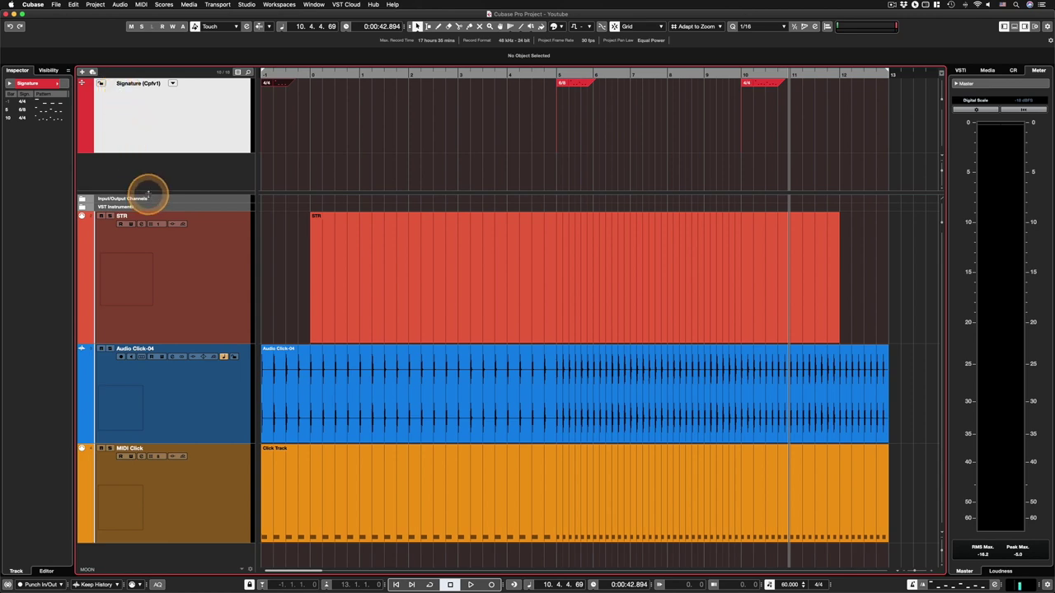
drag(147, 193, 112, 85)
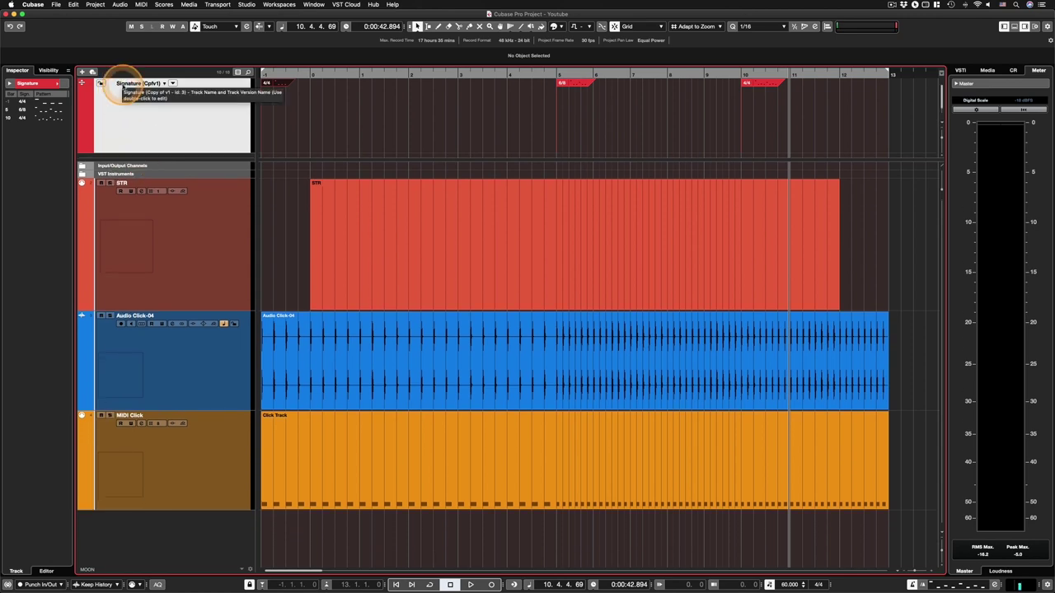
click(157, 93)
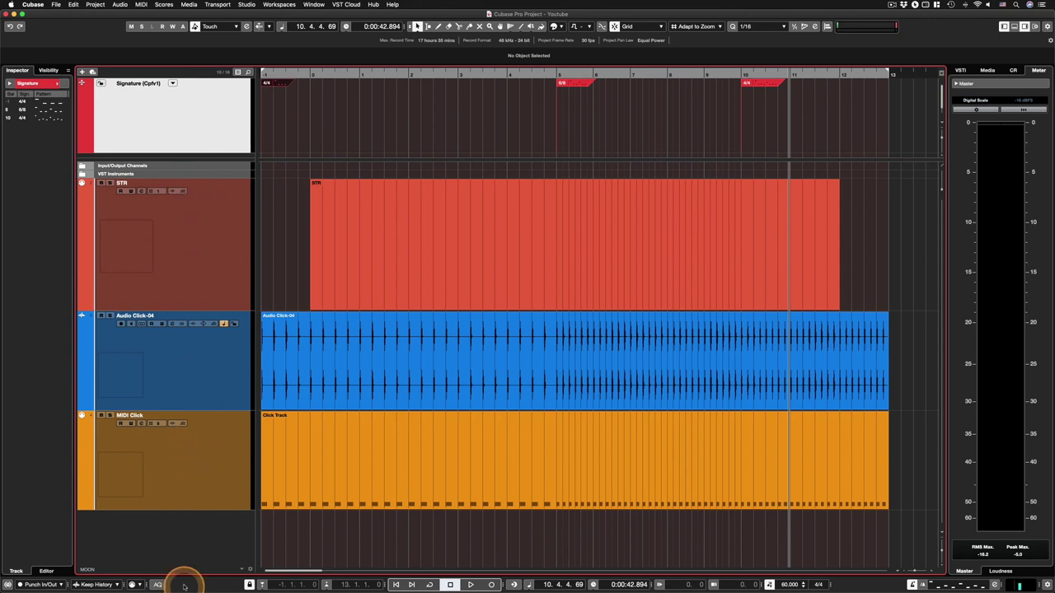
Step: Move the Audio Click-04 and MIDI Click tracks below Signature in the upper track list, and fit the section around the three reduced-height tracks
click(225, 387)
shift+click(220, 442)
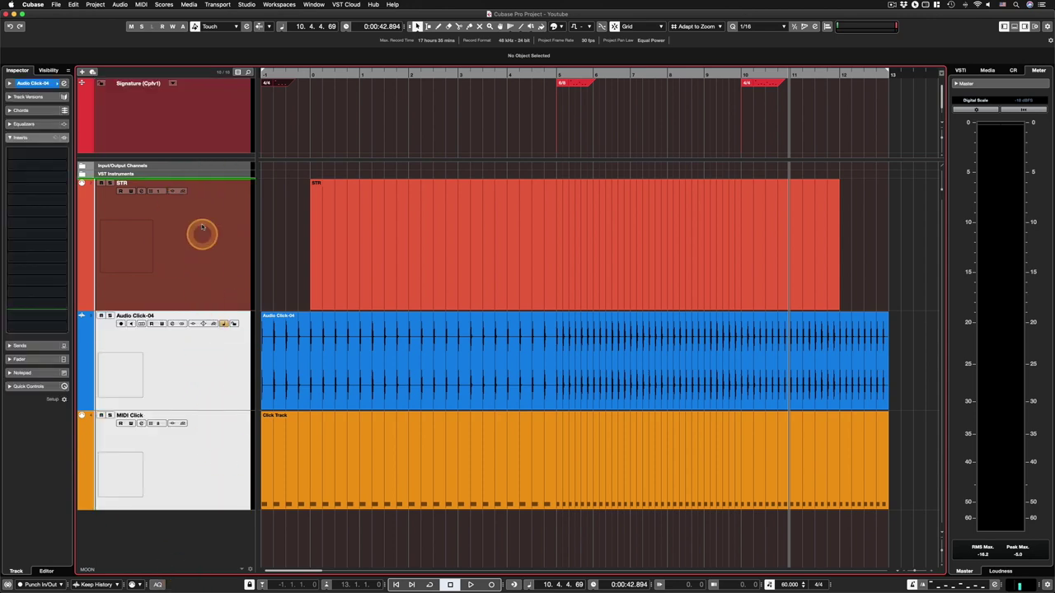
mouse_move(199, 164)
mouse_down()
mouse_move(195, 153)
mouse_move(217, 162)
mouse_up()
mouse_move(215, 239)
mouse_down()
mouse_move(212, 169)
mouse_move(230, 100)
mouse_up()
scroll(314, 200, up, 1)
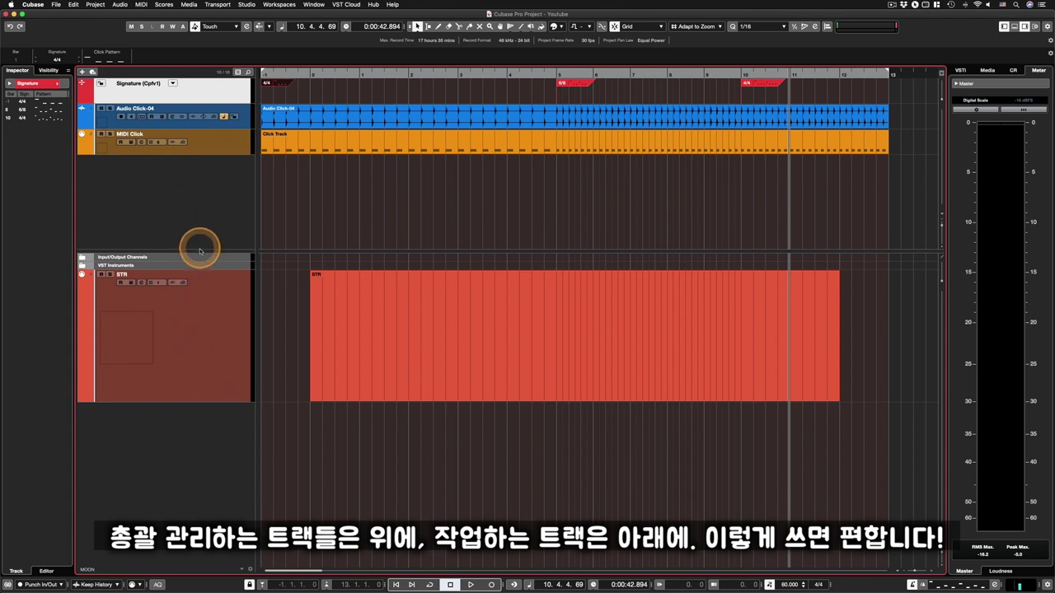
drag(200, 251, 202, 174)
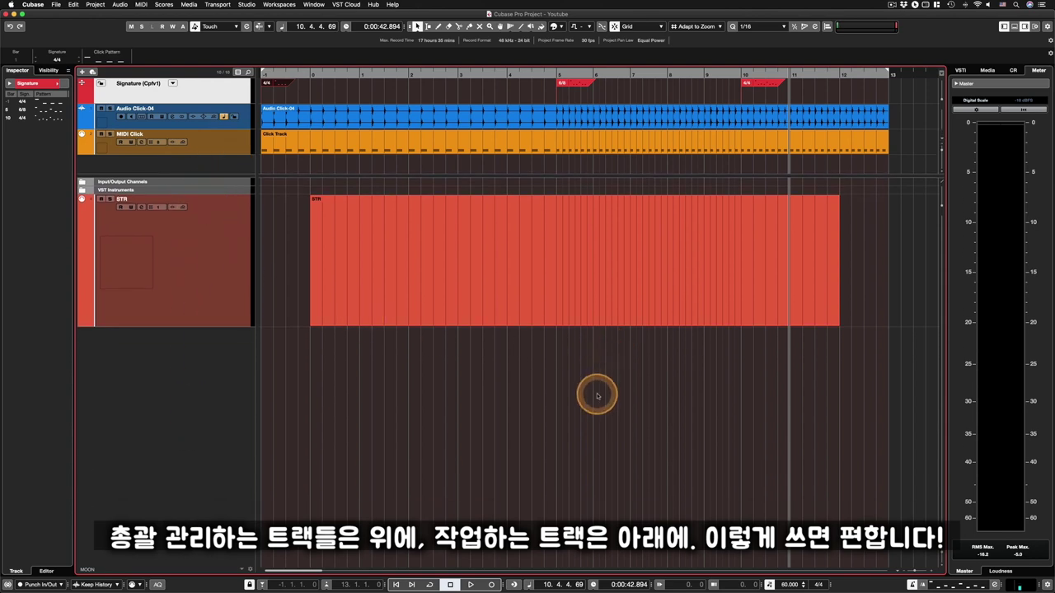